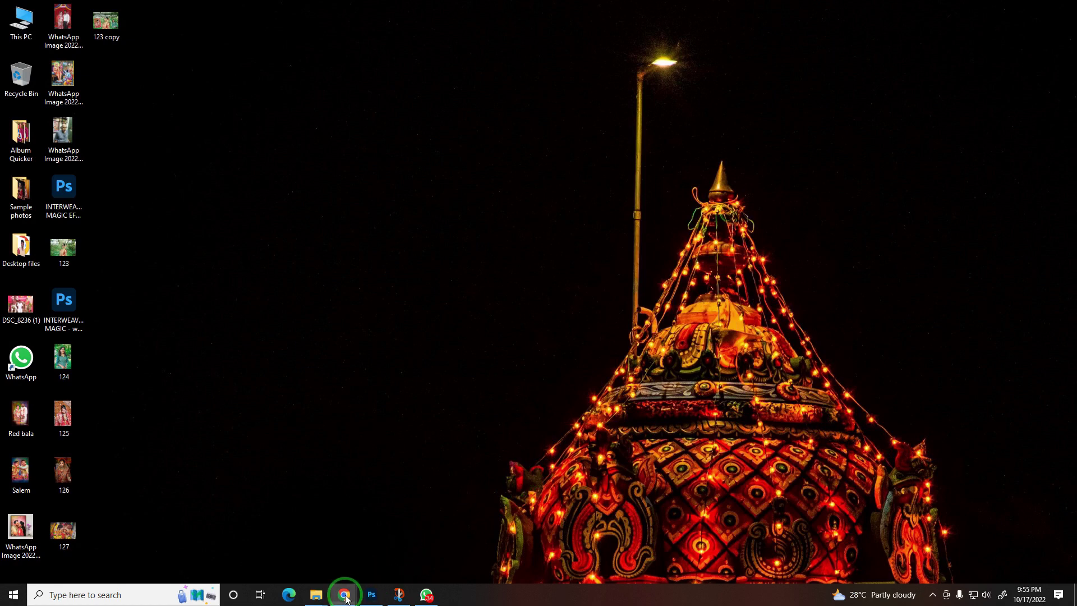
Bring Chrome back to the YouTube channel's 'basket' search results.
{"action": "left_click", "coordinate": [380, 561]}
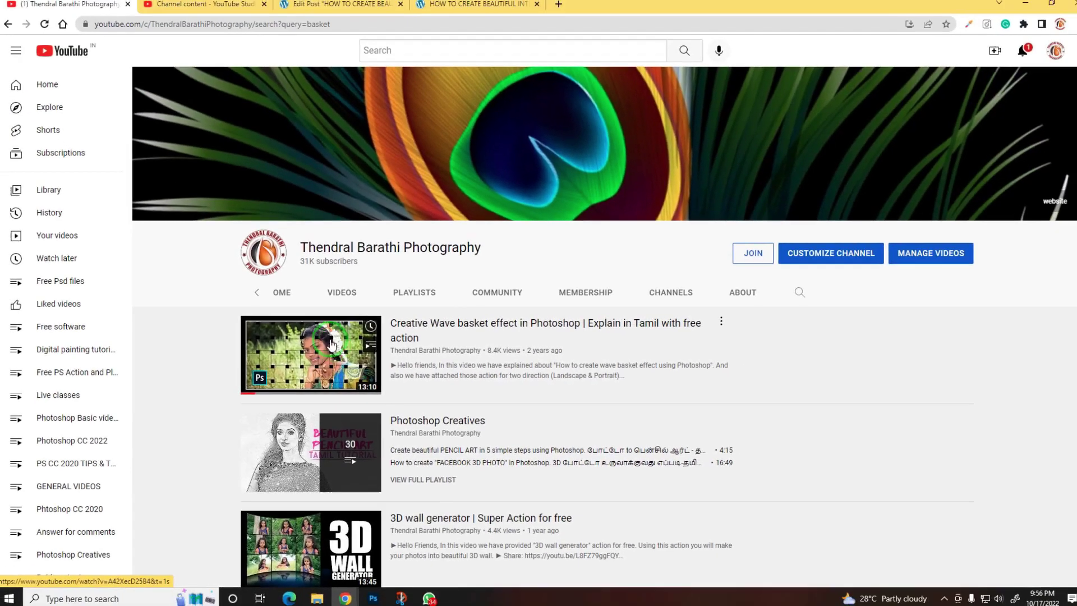
Switch to the interweaving basket effect blog post and scroll to its pattern download section.
{"action": "left_click", "coordinate": [478, 8]}
{"action": "scroll", "coordinate": [481, 146], "scroll_direction": "up", "scroll_amount": 2}
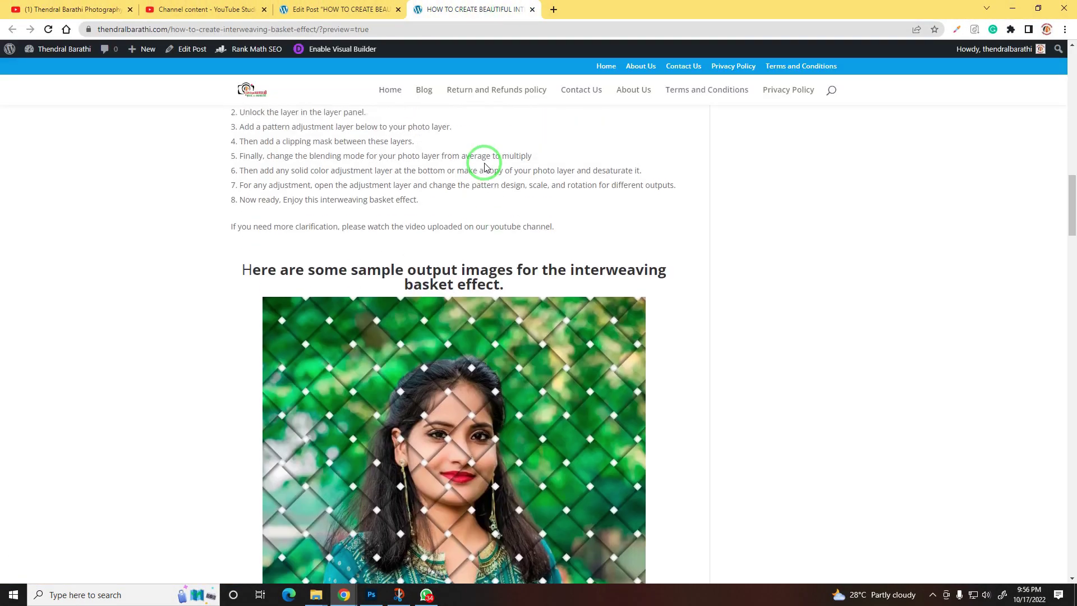
{"action": "scroll", "coordinate": [484, 163], "scroll_direction": "up", "scroll_amount": 5}
{"action": "scroll", "coordinate": [484, 163], "scroll_direction": "up", "scroll_amount": 10}
{"action": "scroll", "coordinate": [484, 162], "scroll_direction": "up", "scroll_amount": 1}
{"action": "scroll", "coordinate": [483, 162], "scroll_direction": "up", "scroll_amount": 5}
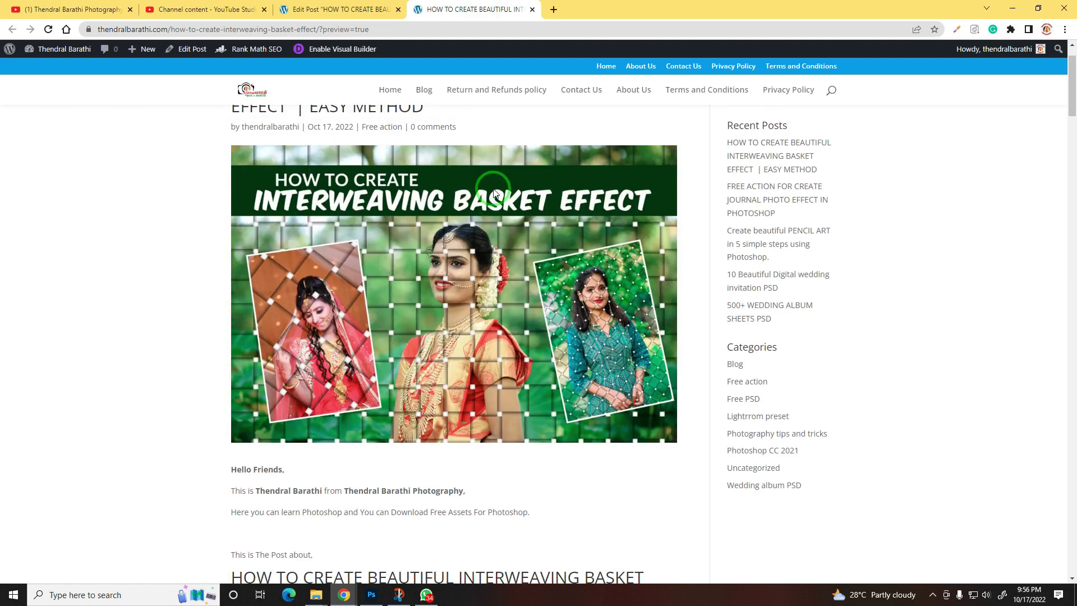
{"action": "scroll", "coordinate": [471, 205], "scroll_direction": "up", "scroll_amount": 1}
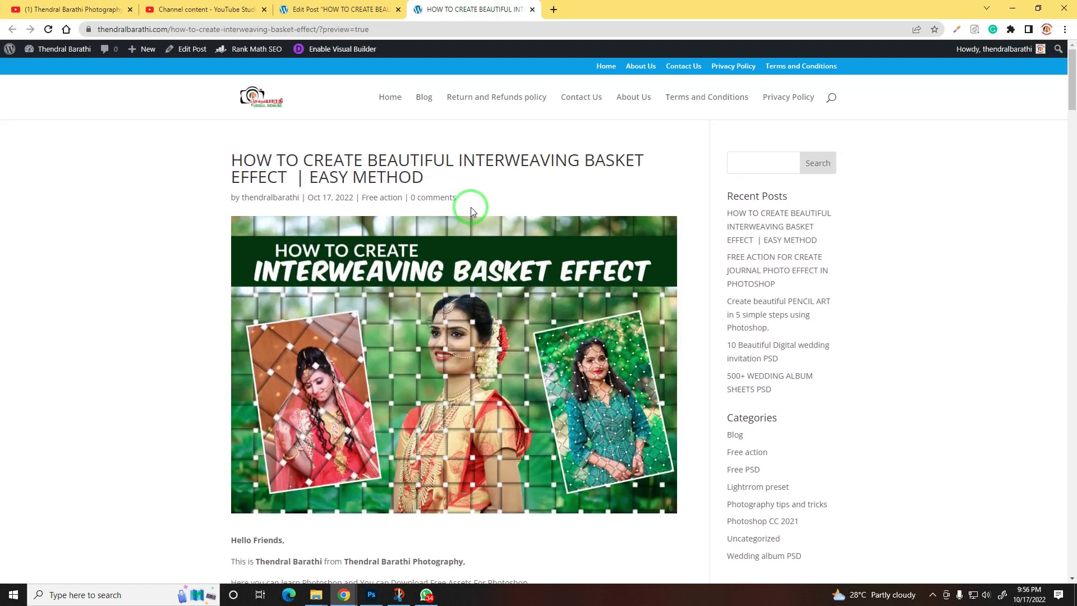
{"action": "scroll", "coordinate": [470, 213], "scroll_direction": "down", "scroll_amount": 4}
{"action": "scroll", "coordinate": [468, 220], "scroll_direction": "up", "scroll_amount": 3}
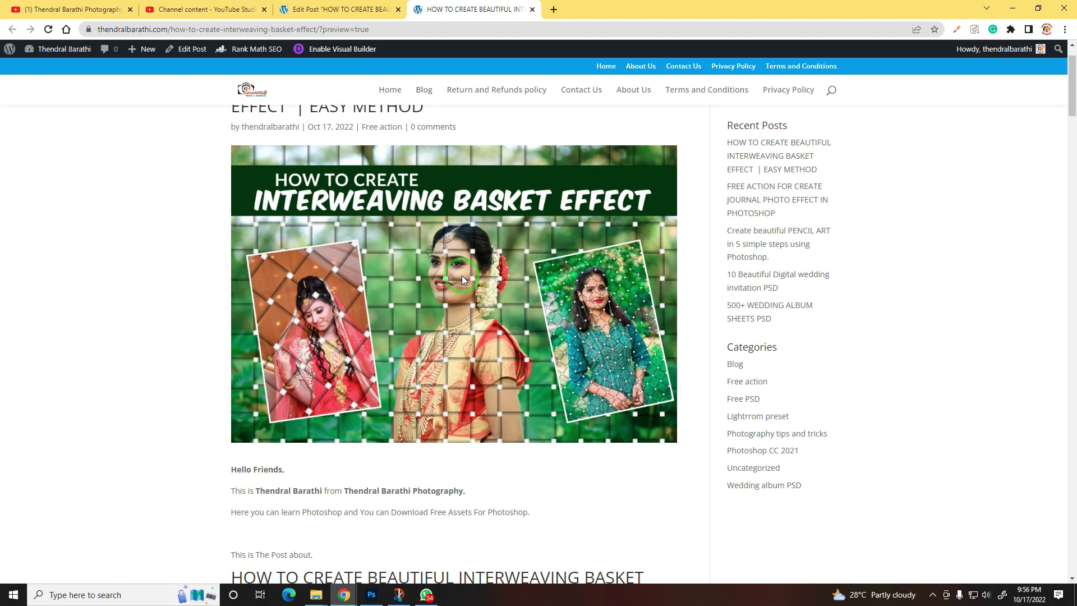
{"action": "scroll", "coordinate": [449, 281], "scroll_direction": "down", "scroll_amount": 1}
{"action": "scroll", "coordinate": [432, 291], "scroll_direction": "down", "scroll_amount": 3}
{"action": "scroll", "coordinate": [430, 297], "scroll_direction": "down", "scroll_amount": 4}
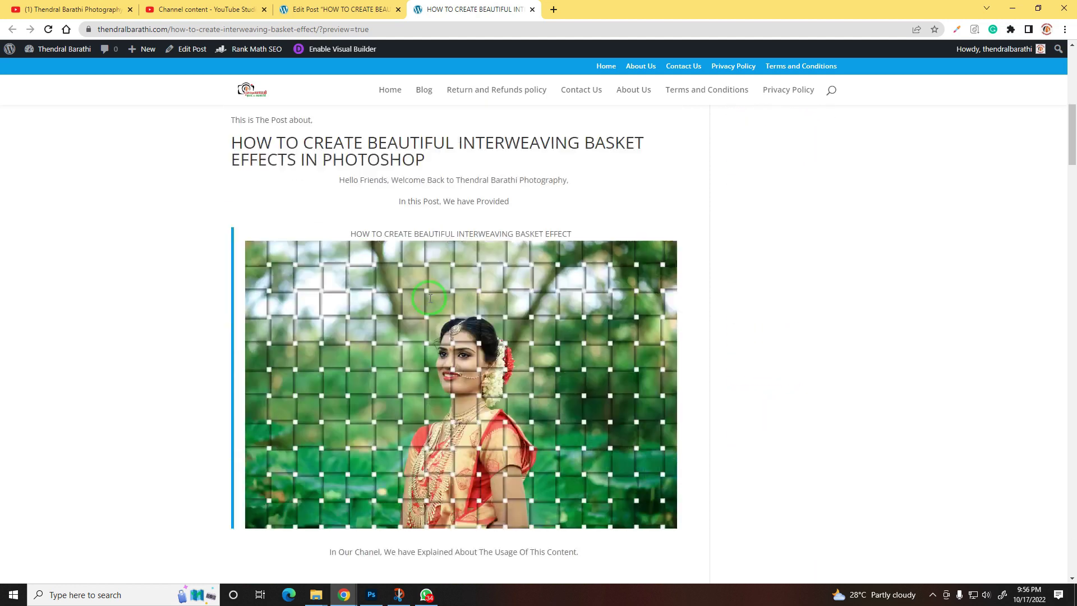
{"action": "scroll", "coordinate": [431, 314], "scroll_direction": "down", "scroll_amount": 3}
{"action": "scroll", "coordinate": [435, 368], "scroll_direction": "down", "scroll_amount": 1}
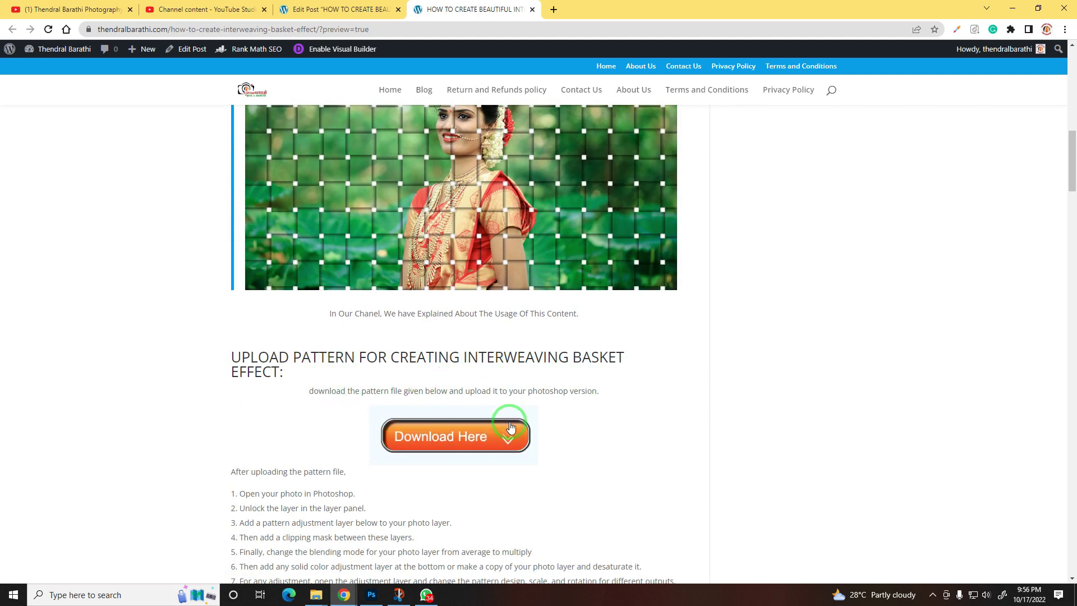
Open and close the MediaFire page for the INTERWEAVING MAGIC EFFECT .PAT file, then return to Photoshop.
{"action": "left_click", "coordinate": [469, 436]}
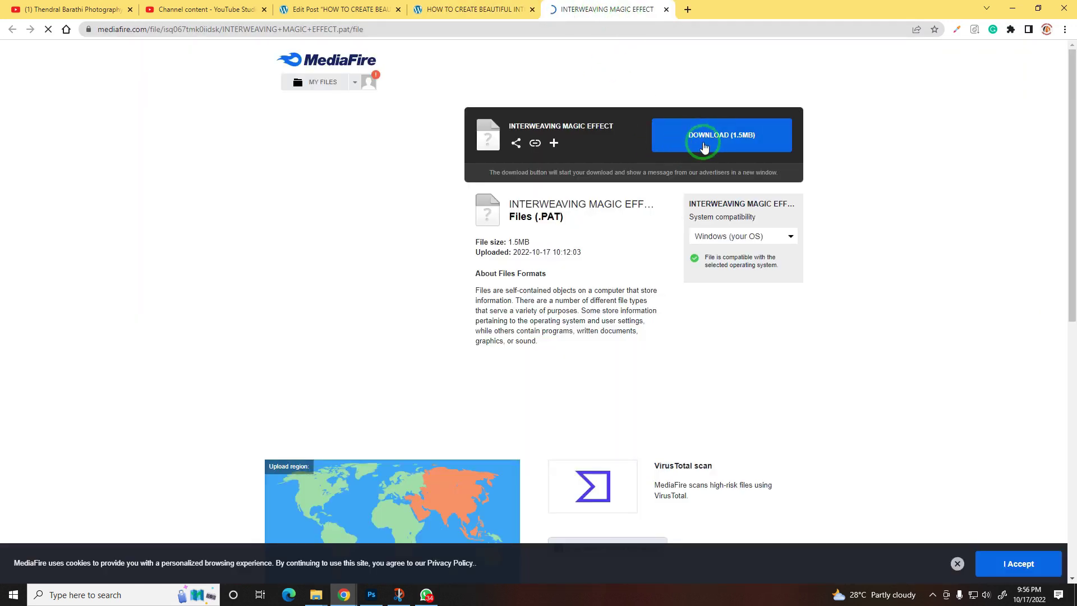
{"action": "left_click", "coordinate": [667, 10]}
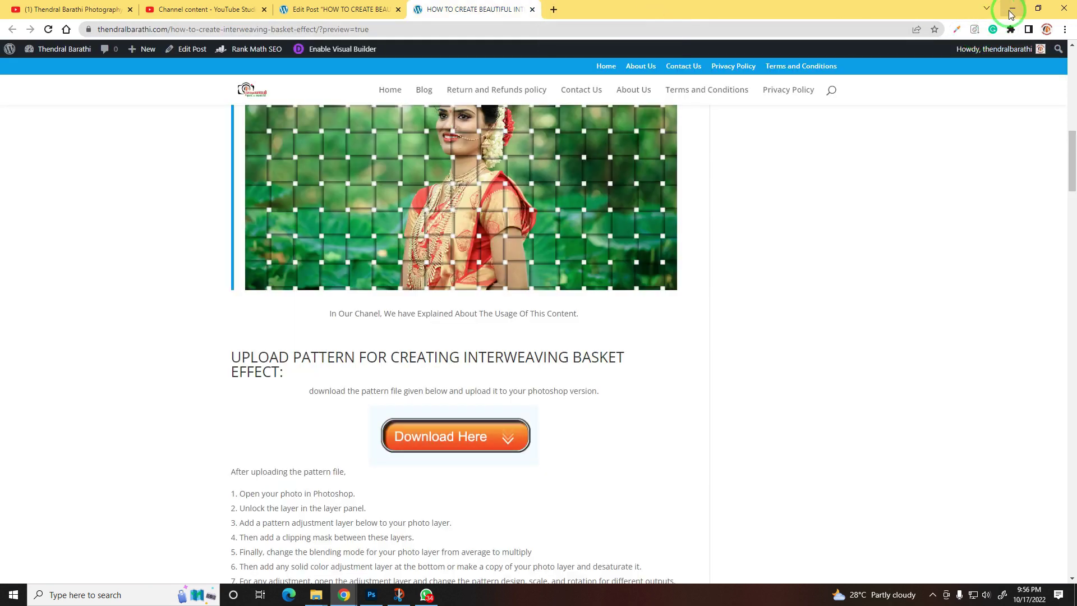
{"action": "left_click", "coordinate": [1007, 11]}
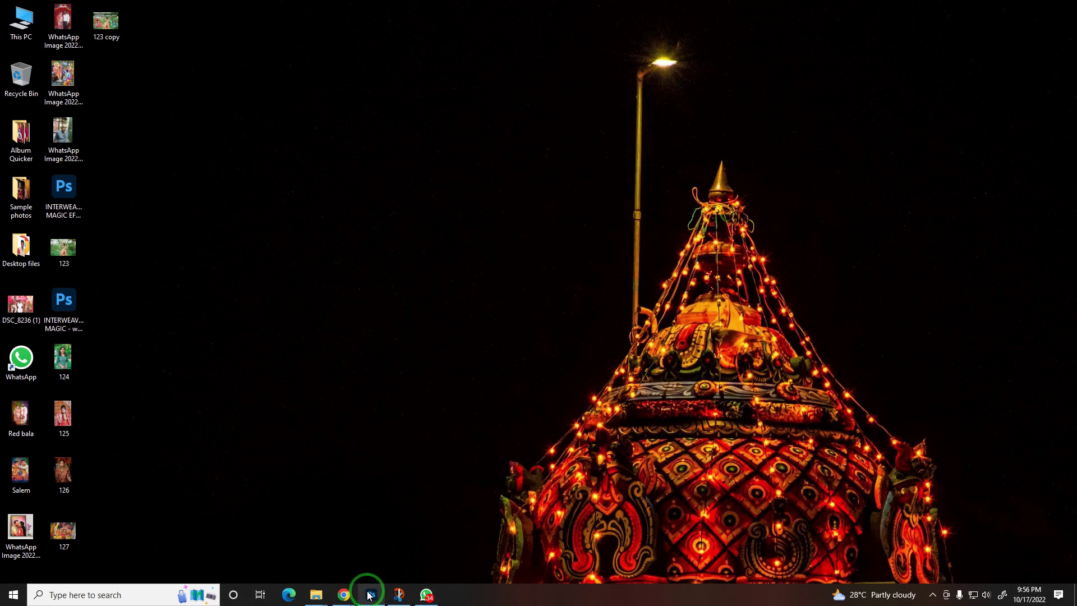
{"action": "left_click", "coordinate": [369, 590]}
{"action": "left_click_drag", "start_coordinate": [544, 354], "coordinate": [585, 352]}
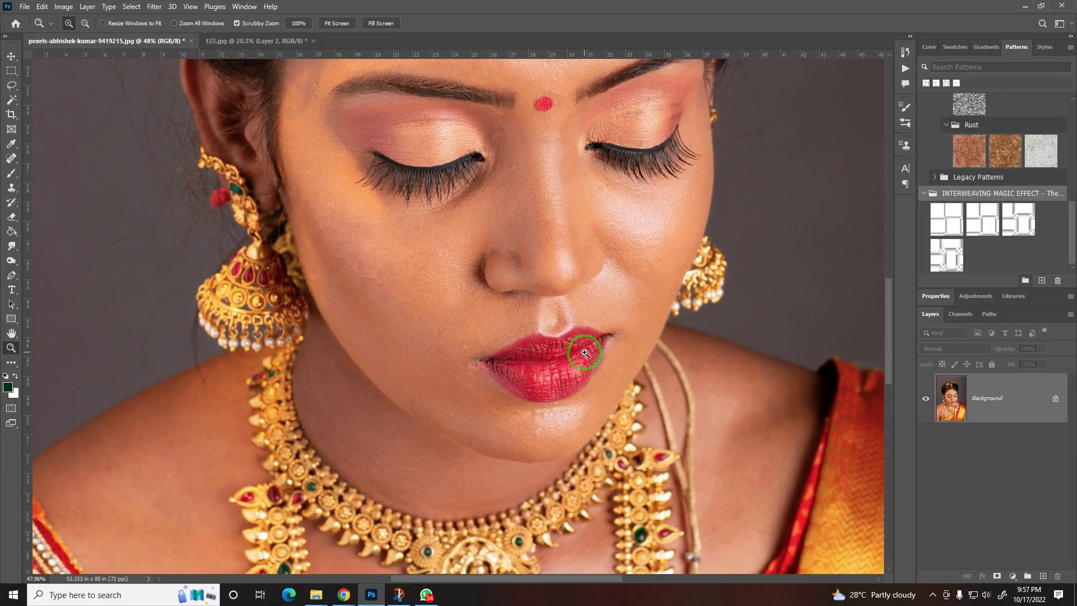
{"action": "left_click_drag", "start_coordinate": [585, 353], "coordinate": [587, 339]}
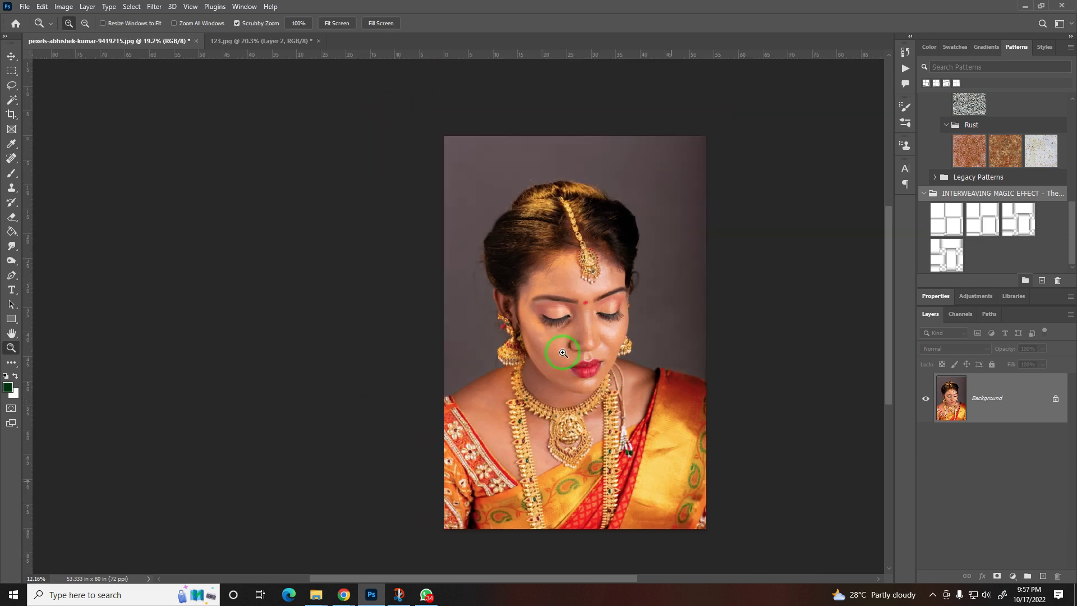
{"action": "mouse_move", "coordinate": [586, 339]}
{"action": "left_mouse_down"}
{"action": "mouse_move", "coordinate": [593, 350]}
{"action": "mouse_move", "coordinate": [580, 339]}
{"action": "left_mouse_up"}
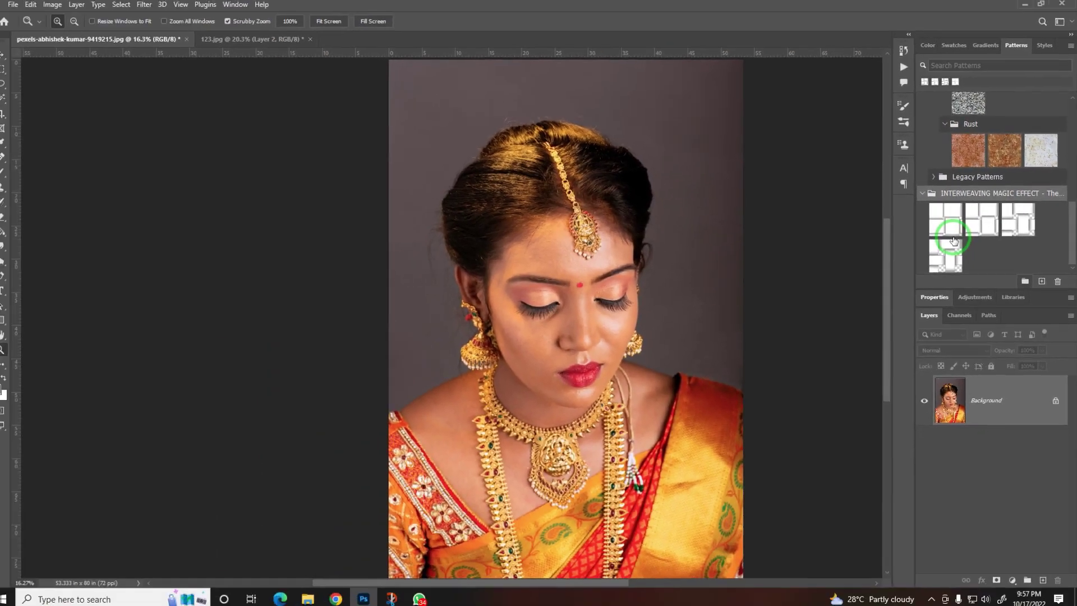
Unlock the Background into Layer 0 and add a Pattern Fill layer using the first Interweaving pattern.
{"action": "left_click", "coordinate": [1056, 400]}
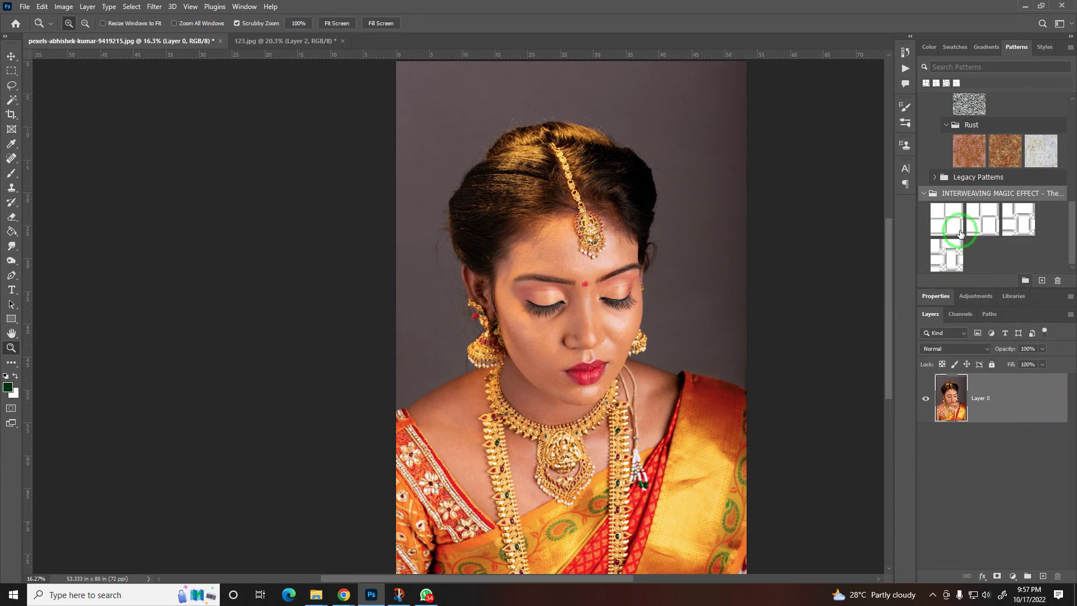
{"action": "left_click", "coordinate": [1013, 576]}
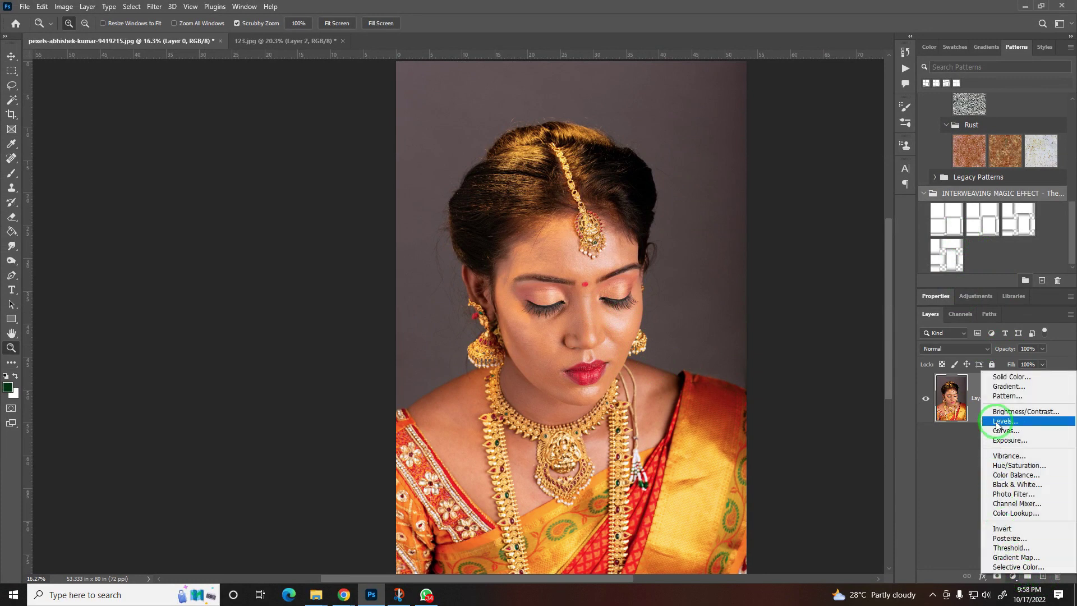
{"action": "left_click", "coordinate": [1005, 396]}
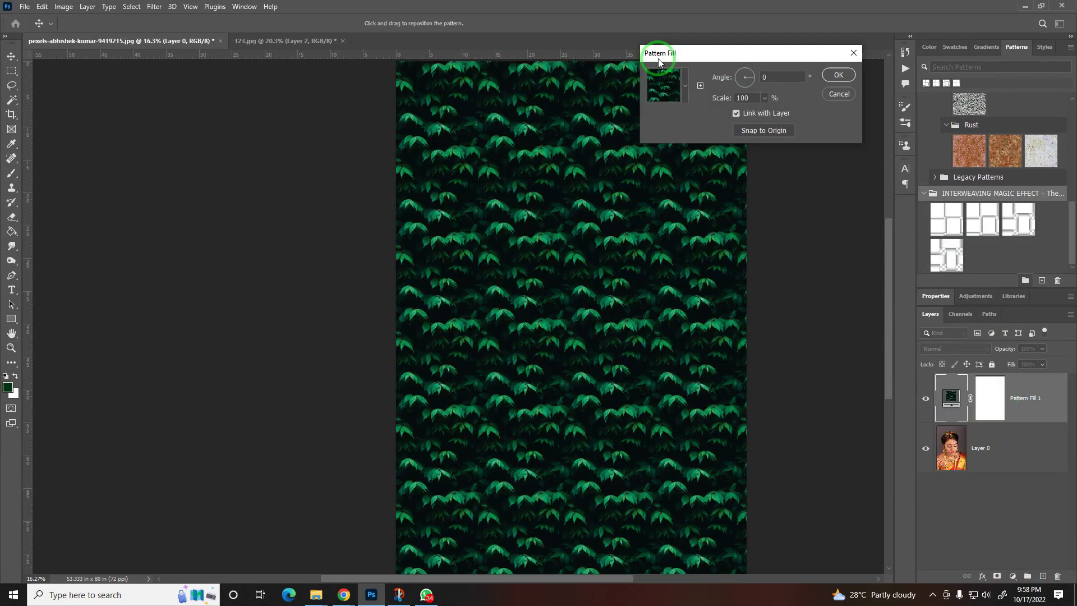
{"action": "left_click", "coordinate": [686, 79]}
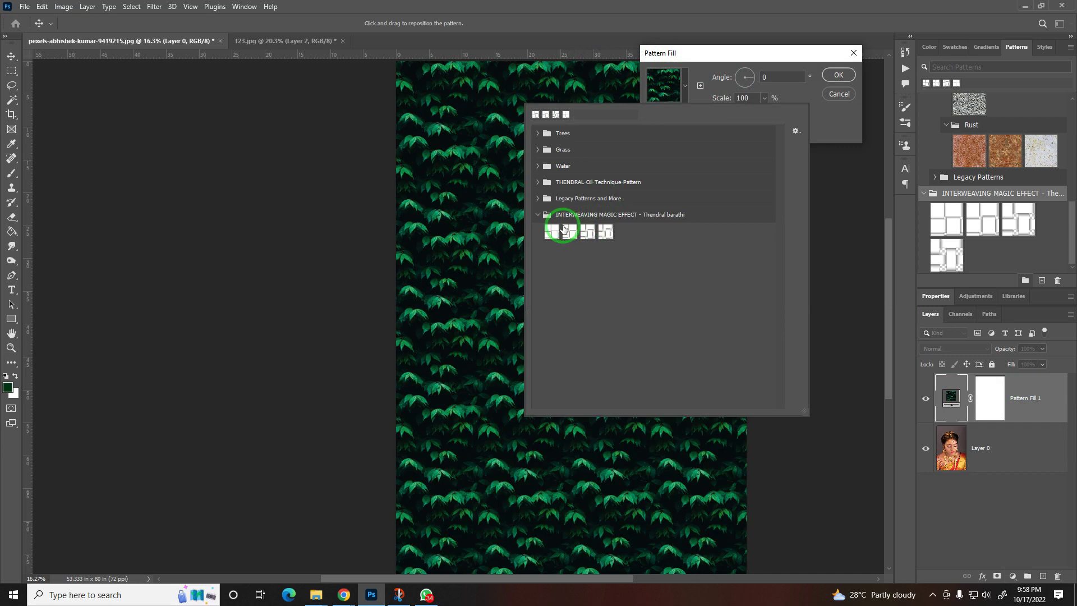
{"action": "left_click", "coordinate": [552, 231]}
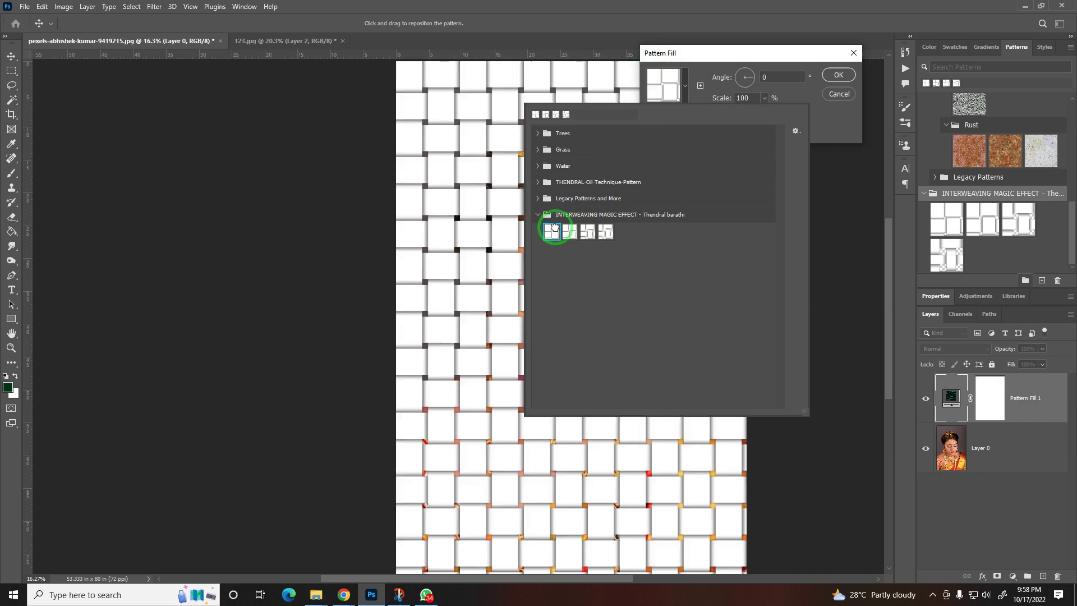
{"action": "left_click", "coordinate": [832, 79]}
{"action": "key", "text": "z"}
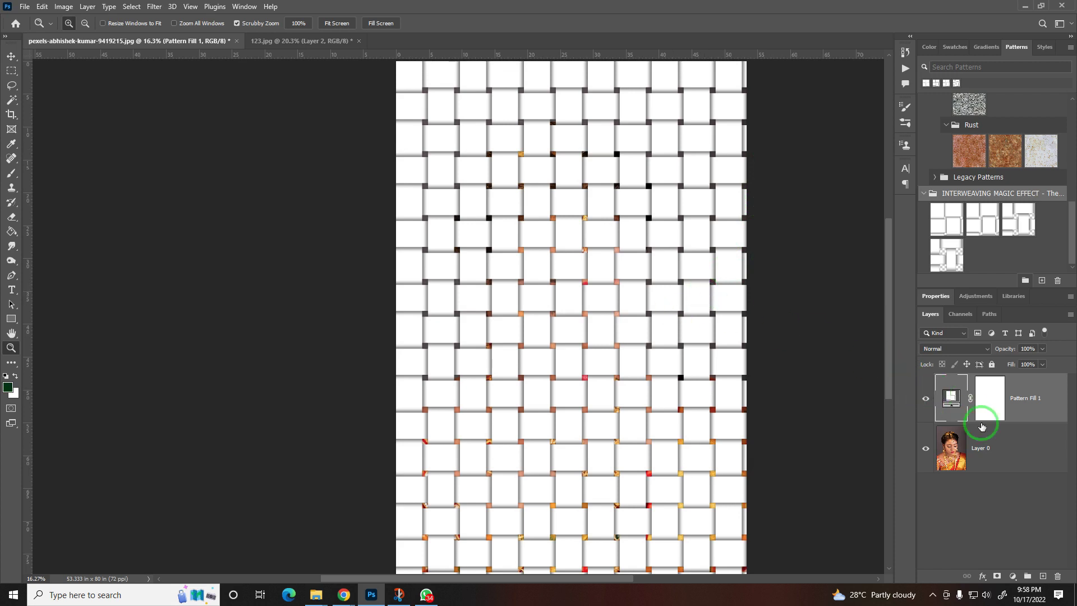
{"action": "left_click", "coordinate": [997, 457]}
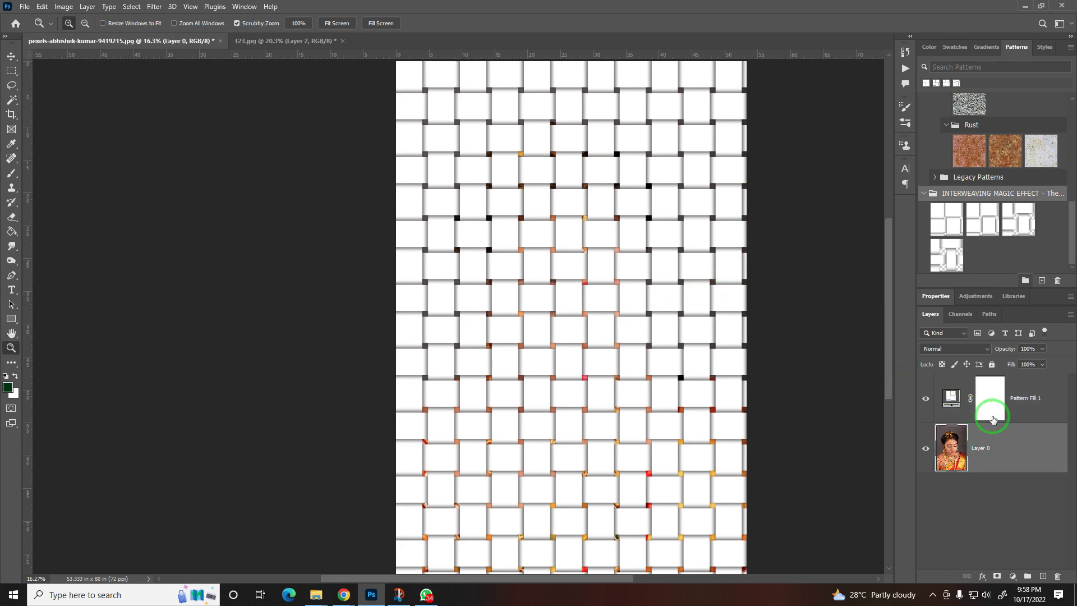
{"action": "left_click_drag", "start_coordinate": [1003, 459], "coordinate": [995, 411]}
{"action": "left_click_drag", "start_coordinate": [1002, 380], "coordinate": [1002, 381]}
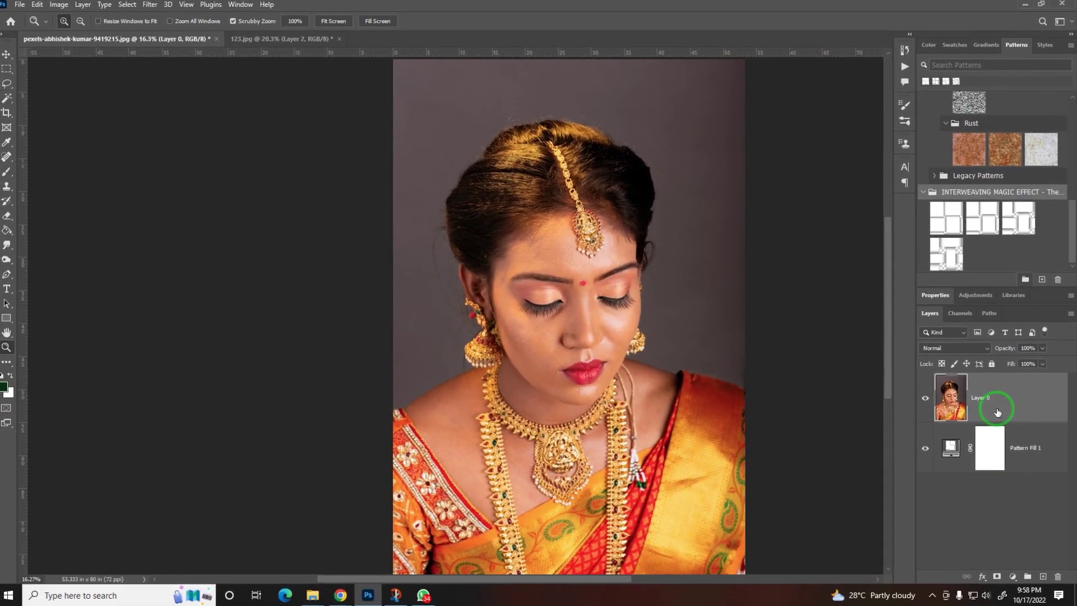
{"action": "left_click", "coordinate": [1029, 419], "text": "alt"}
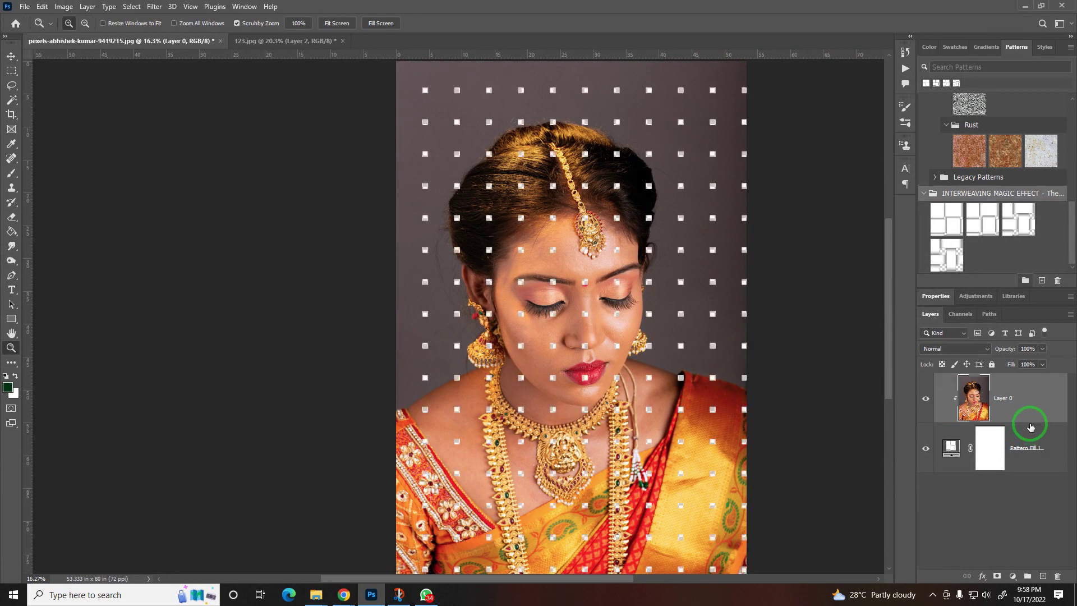
{"action": "scroll", "coordinate": [1031, 426], "scroll_direction": "up", "scroll_amount": 2}
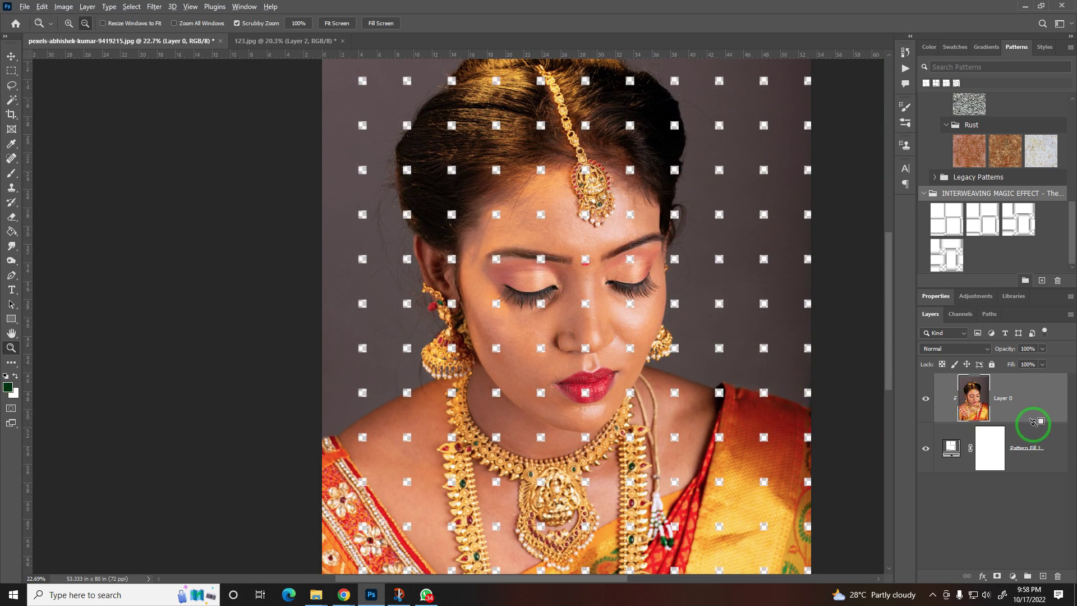
{"action": "scroll", "coordinate": [458, 286], "scroll_direction": "up", "scroll_amount": 1}
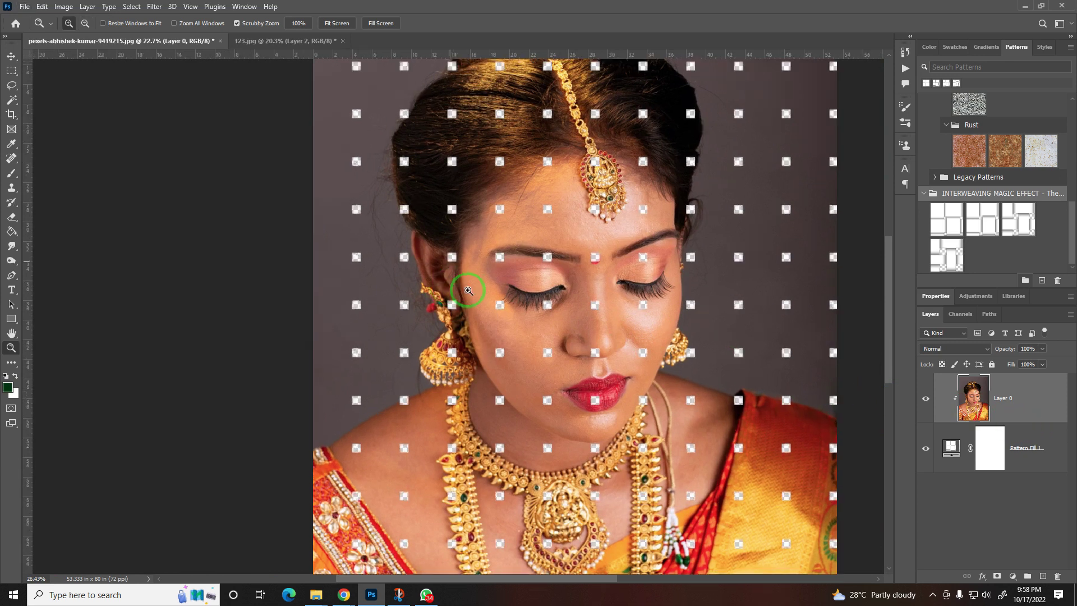
{"action": "scroll", "coordinate": [459, 294], "scroll_direction": "down", "scroll_amount": 2}
{"action": "scroll", "coordinate": [454, 297], "scroll_direction": "down", "scroll_amount": 1}
{"action": "scroll", "coordinate": [448, 298], "scroll_direction": "down", "scroll_amount": 4}
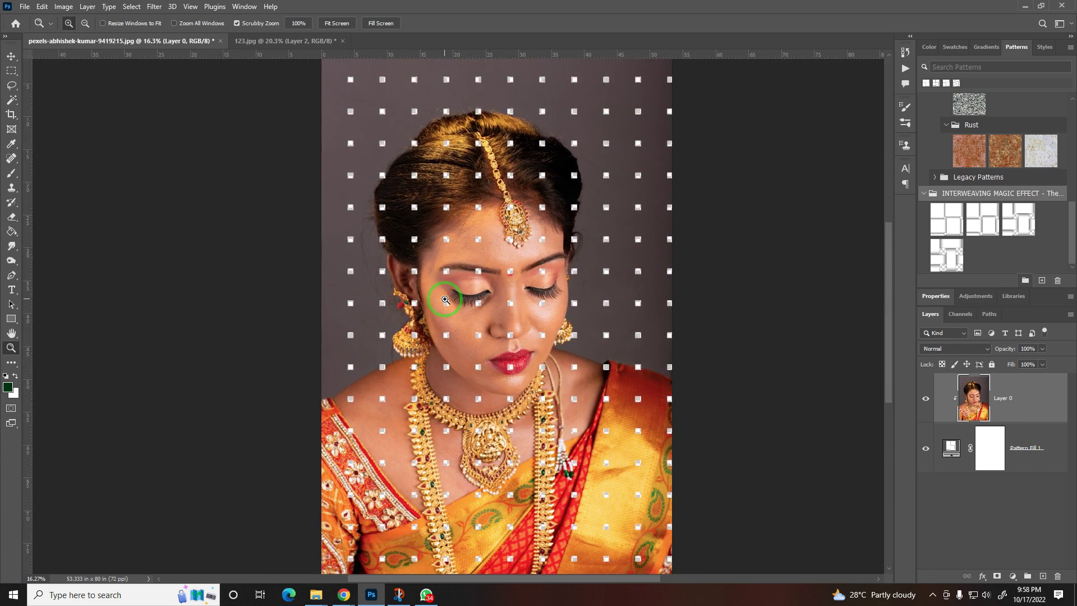
{"action": "scroll", "coordinate": [449, 300], "scroll_direction": "up", "scroll_amount": 5}
{"action": "scroll", "coordinate": [463, 309], "scroll_direction": "up", "scroll_amount": 10}
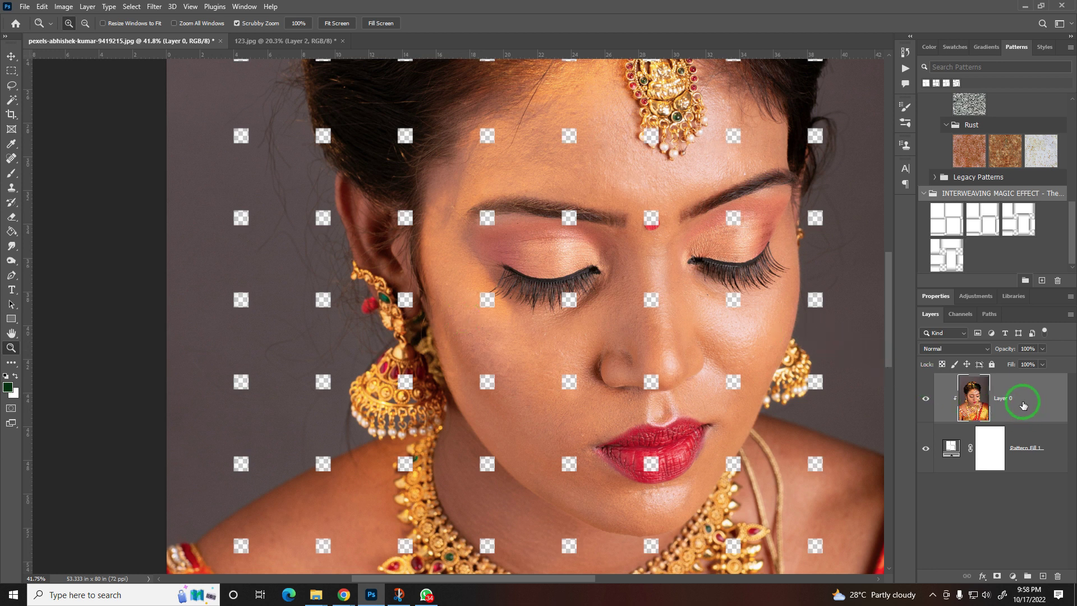
Set Layer 0's blend mode to Multiply and zoom to inspect the weave on the face.
{"action": "left_click", "coordinate": [972, 354]}
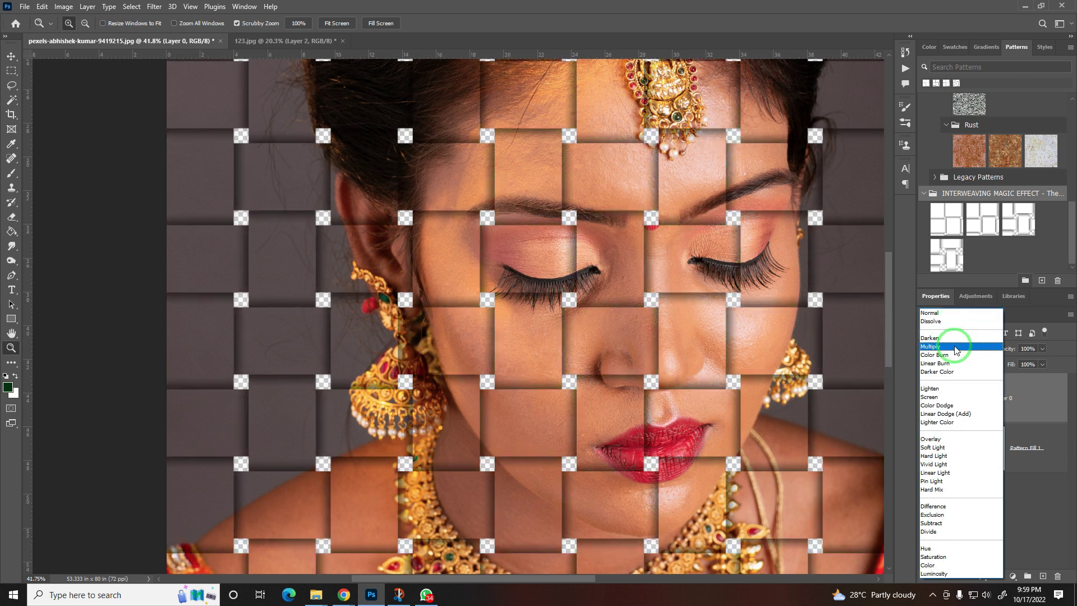
{"action": "left_click", "coordinate": [956, 347]}
{"action": "mouse_move", "coordinate": [769, 372]}
{"action": "left_mouse_down"}
{"action": "mouse_move", "coordinate": [643, 359]}
{"action": "mouse_move", "coordinate": [668, 361]}
{"action": "left_mouse_up"}
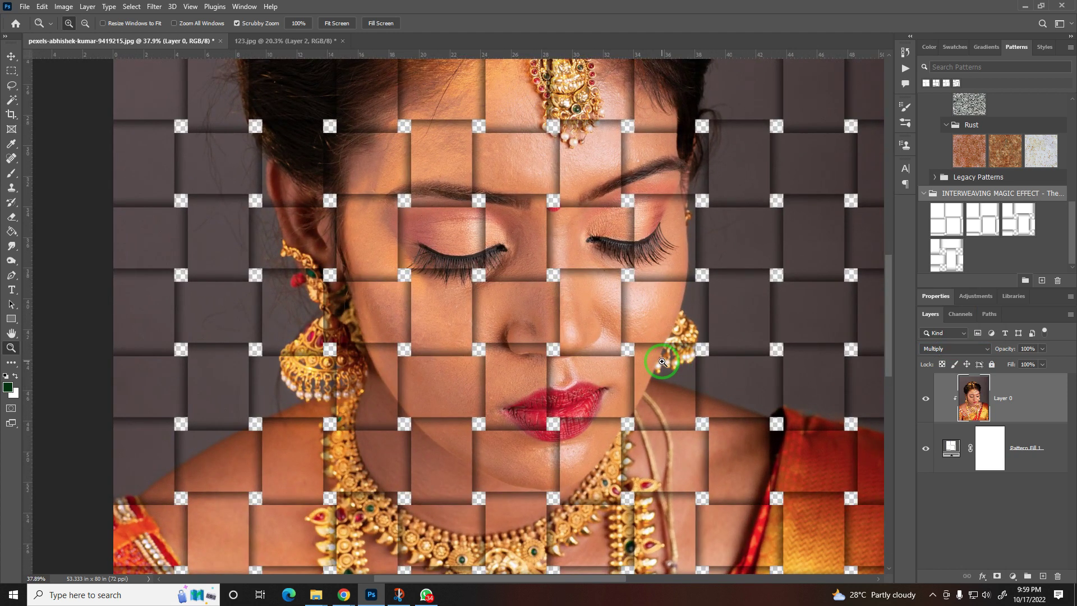
{"action": "left_click_drag", "start_coordinate": [662, 362], "coordinate": [578, 357]}
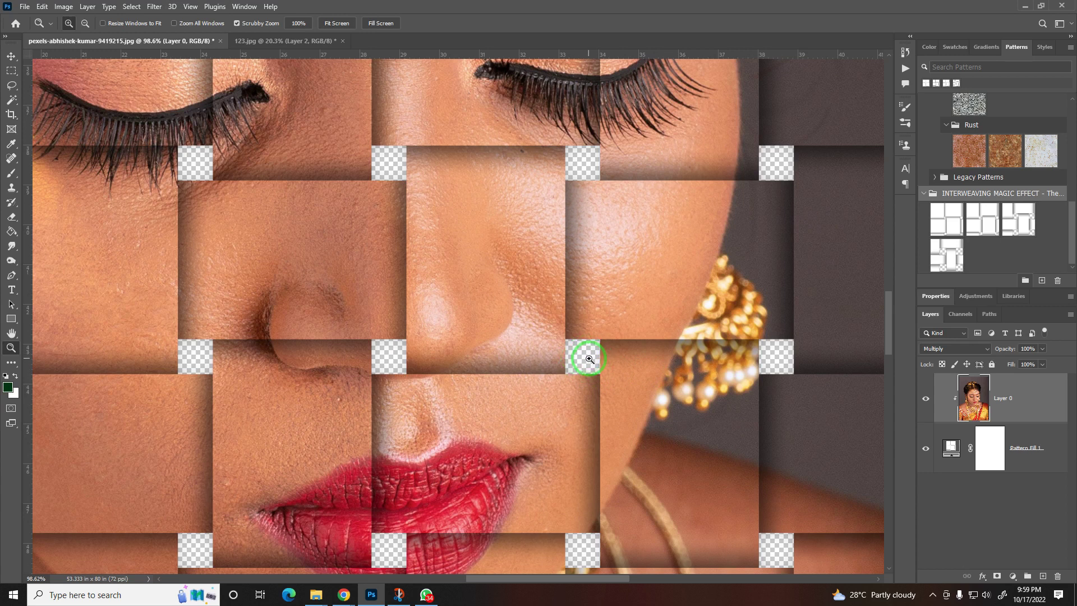
Add a white (#ffffff) Color Fill layer and place it below Pattern Fill 1.
{"action": "left_click", "coordinate": [1021, 451]}
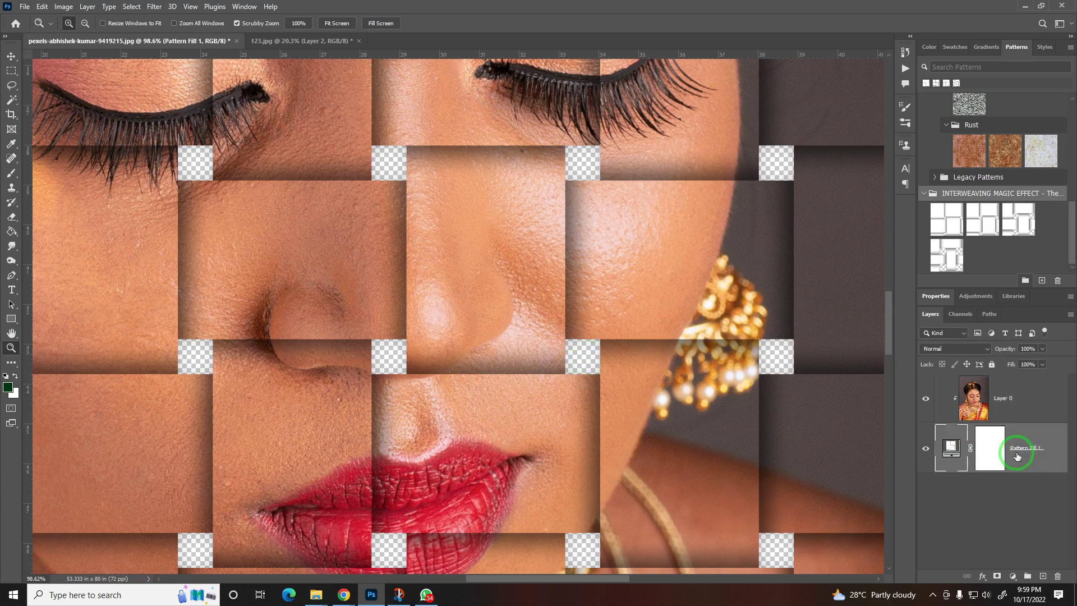
{"action": "left_click", "coordinate": [1017, 578]}
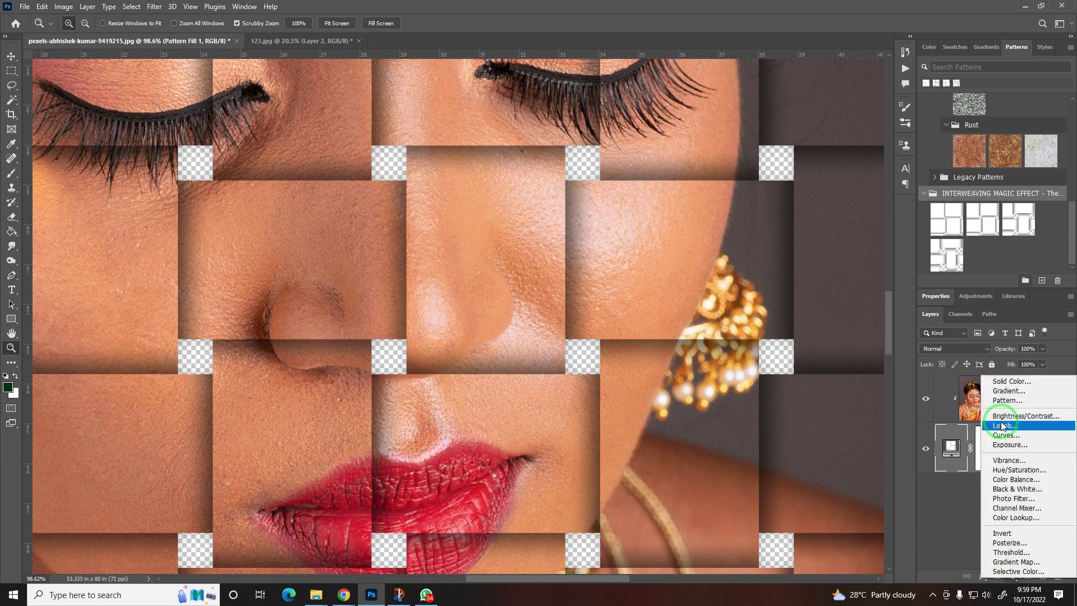
{"action": "left_click", "coordinate": [997, 380]}
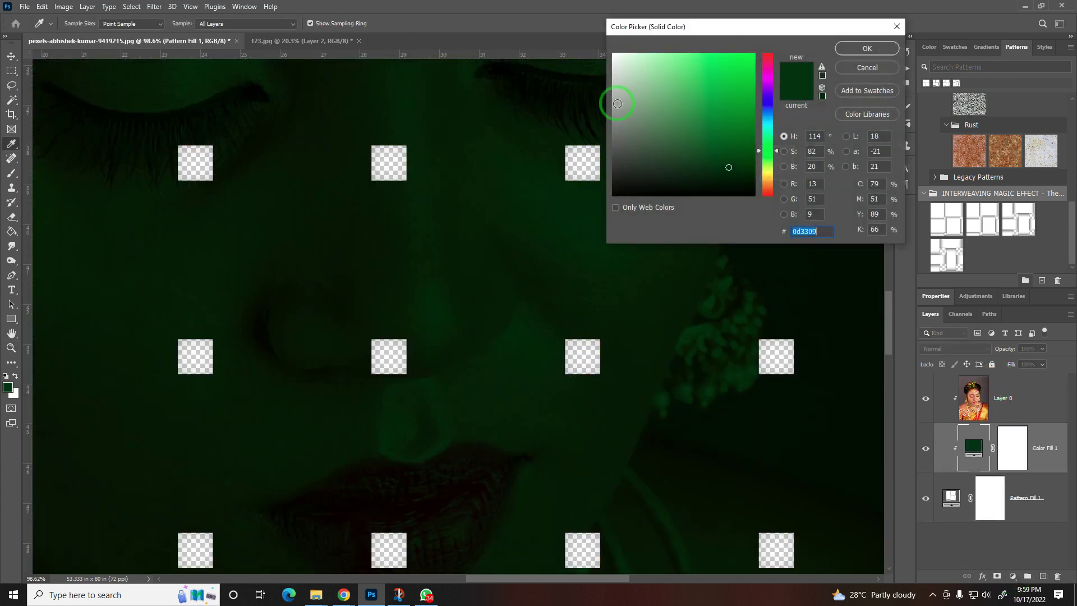
{"action": "left_click_drag", "start_coordinate": [630, 75], "coordinate": [603, 54]}
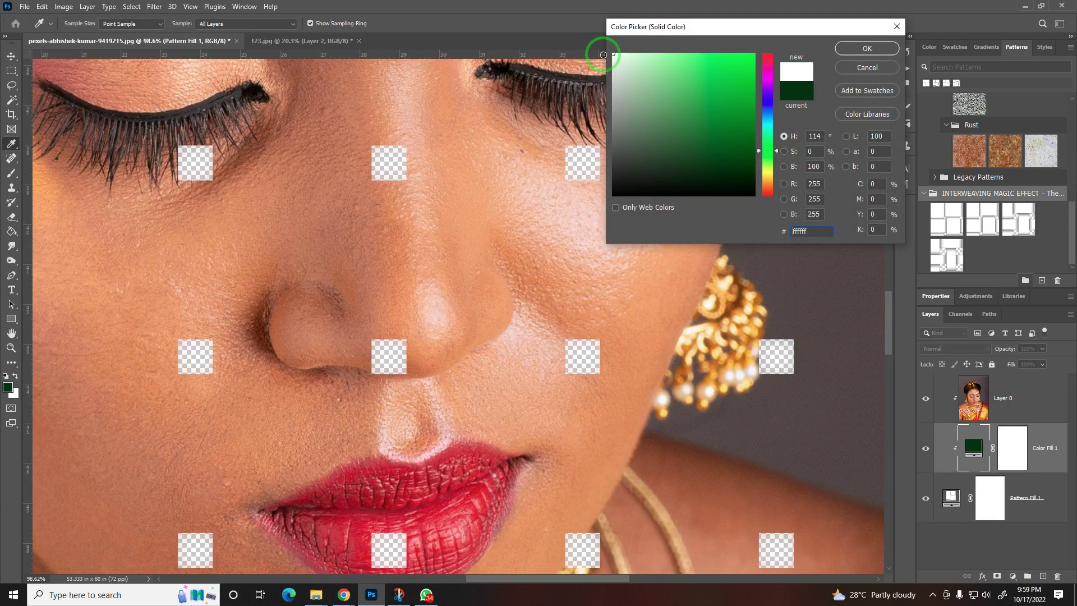
{"action": "left_click", "coordinate": [848, 56]}
{"action": "left_click_drag", "start_coordinate": [1038, 449], "coordinate": [1033, 518]}
{"action": "mouse_move", "coordinate": [662, 402]}
{"action": "left_mouse_down"}
{"action": "mouse_move", "coordinate": [589, 377]}
{"action": "mouse_move", "coordinate": [577, 361]}
{"action": "mouse_move", "coordinate": [586, 381]}
{"action": "mouse_move", "coordinate": [560, 369]}
{"action": "left_mouse_up"}
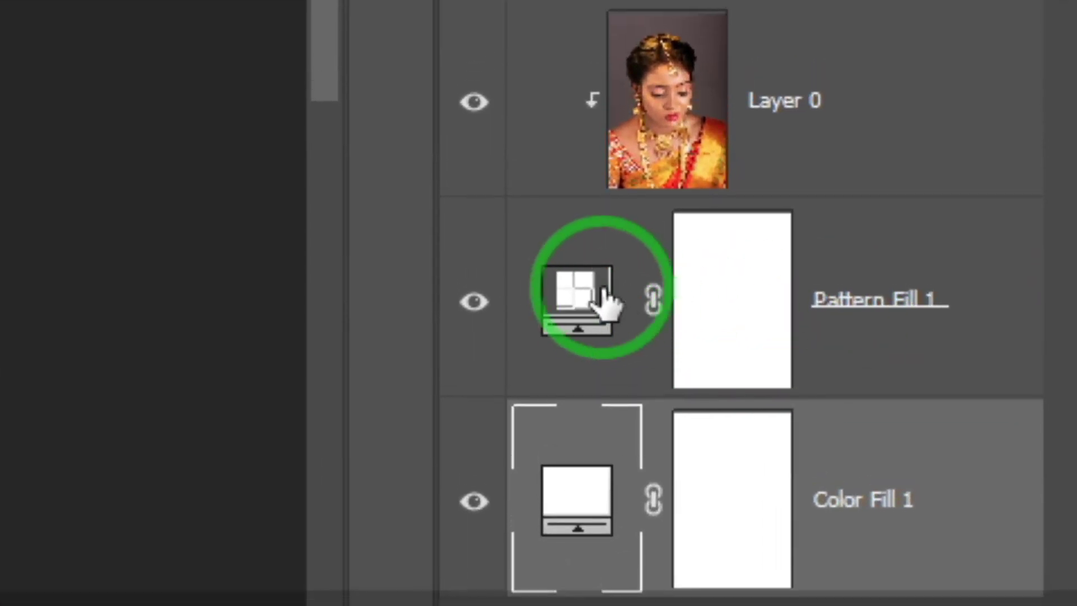
Reopen Pattern Fill 1 settings, preview the other interweaving patterns, and reselect the first one.
{"action": "double_click", "coordinate": [578, 280]}
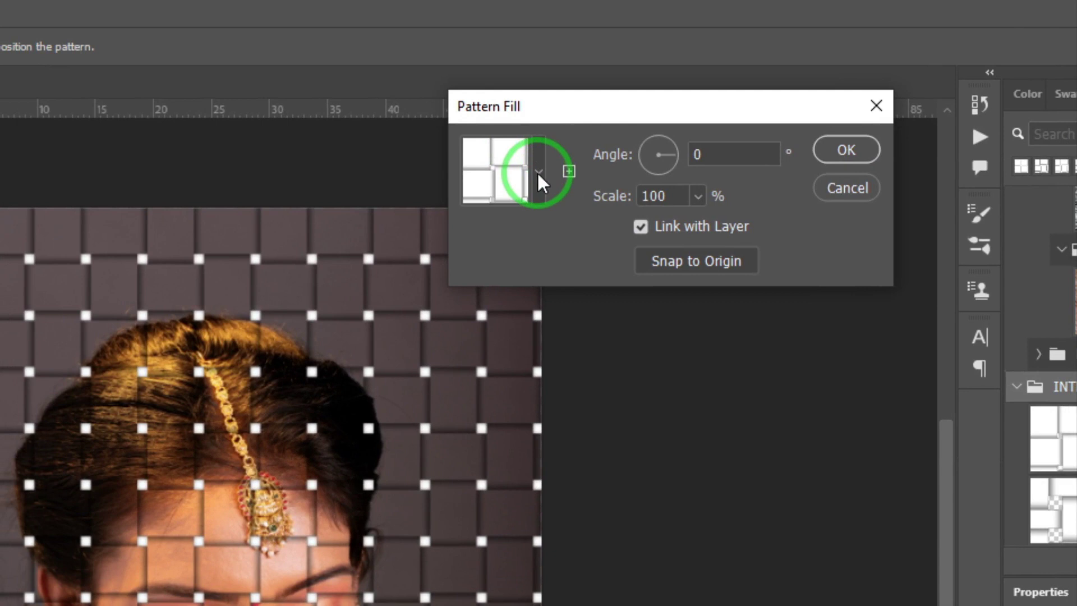
{"action": "left_click", "coordinate": [540, 171]}
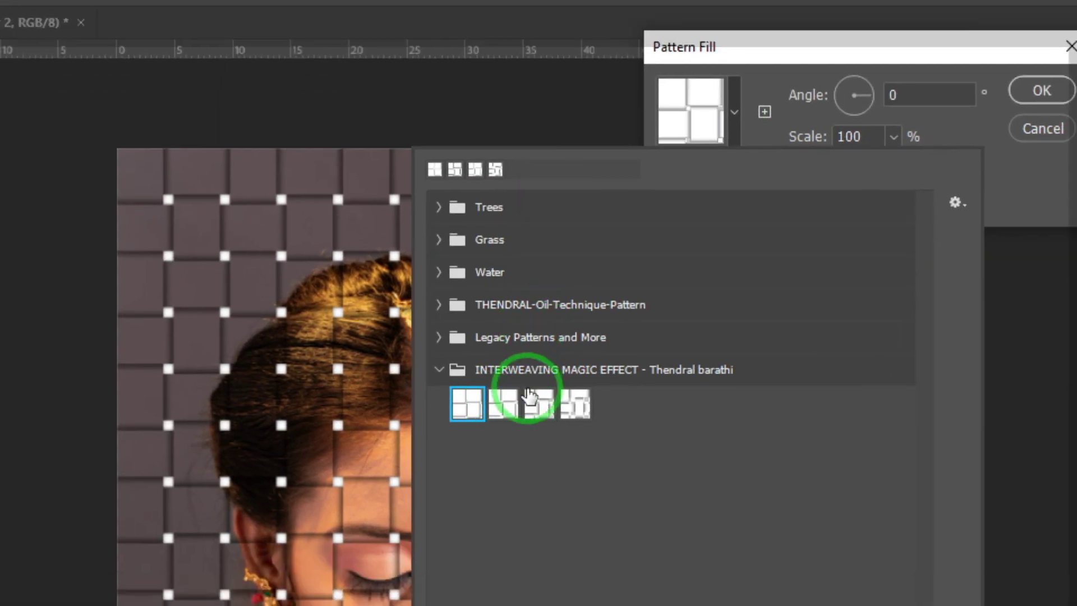
{"action": "left_click", "coordinate": [569, 306]}
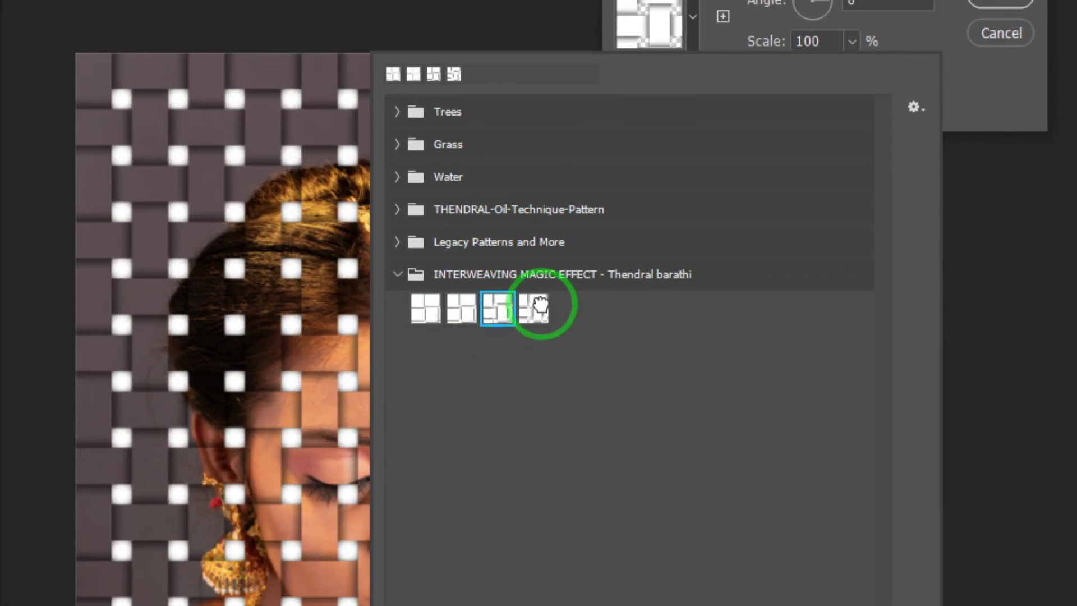
{"action": "left_click", "coordinate": [577, 306]}
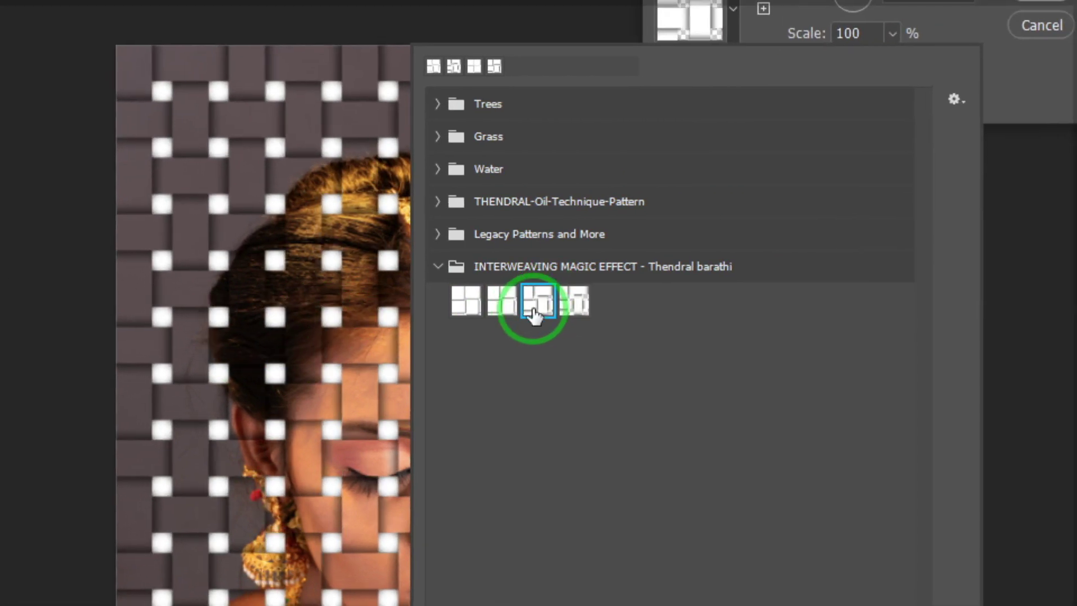
{"action": "left_click", "coordinate": [536, 305]}
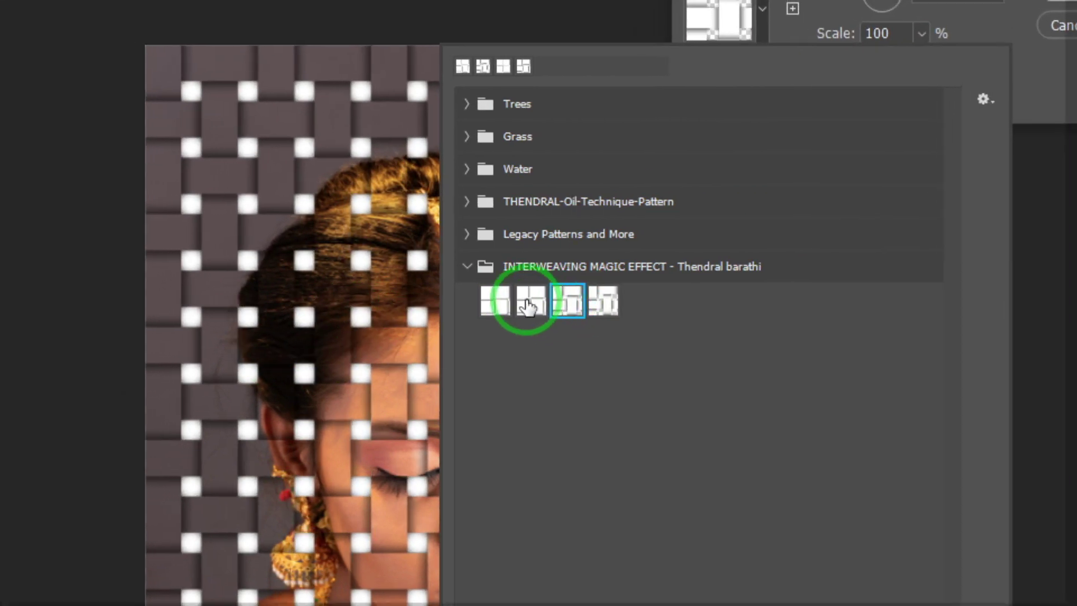
{"action": "left_click", "coordinate": [518, 306]}
{"action": "left_click", "coordinate": [554, 308]}
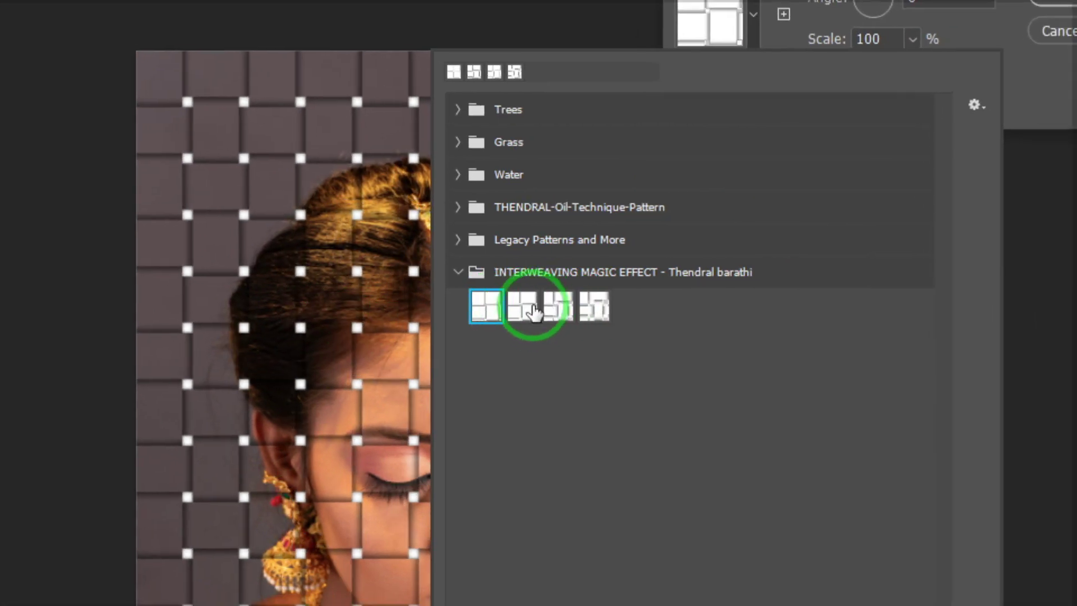
{"action": "left_click", "coordinate": [571, 306]}
{"action": "left_click", "coordinate": [607, 305]}
{"action": "left_click", "coordinate": [476, 297]}
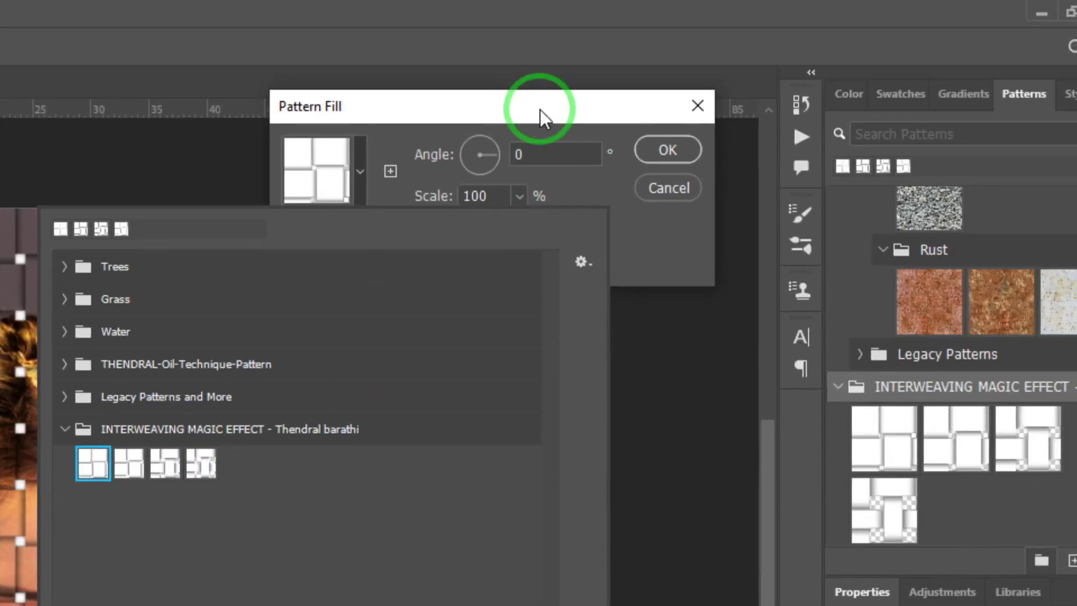
{"action": "left_click", "coordinate": [558, 106]}
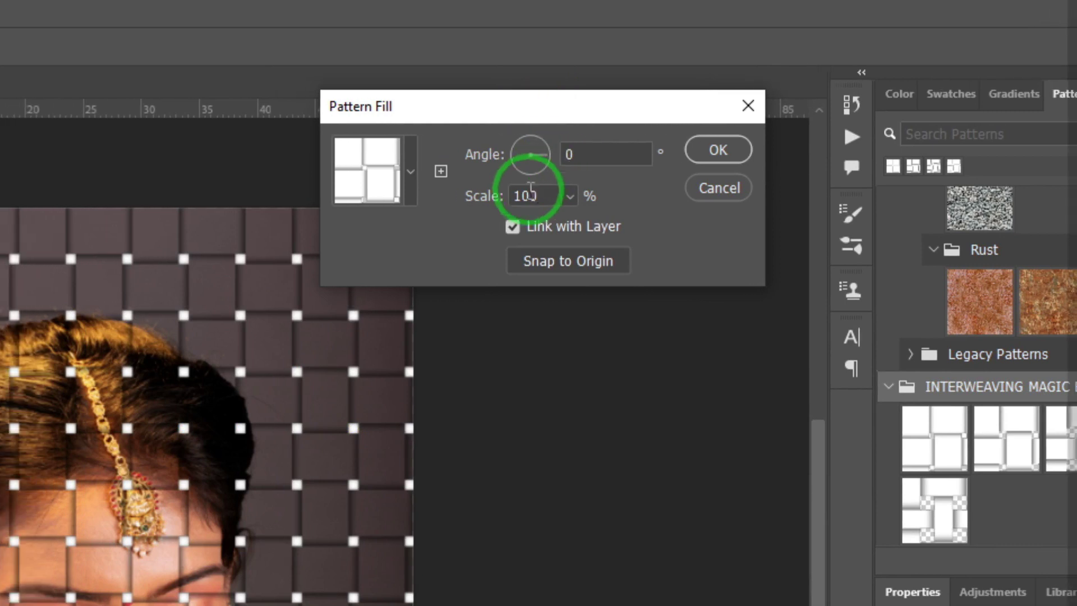
Set the weave pattern's scale to 188%.
{"action": "left_click", "coordinate": [552, 196]}
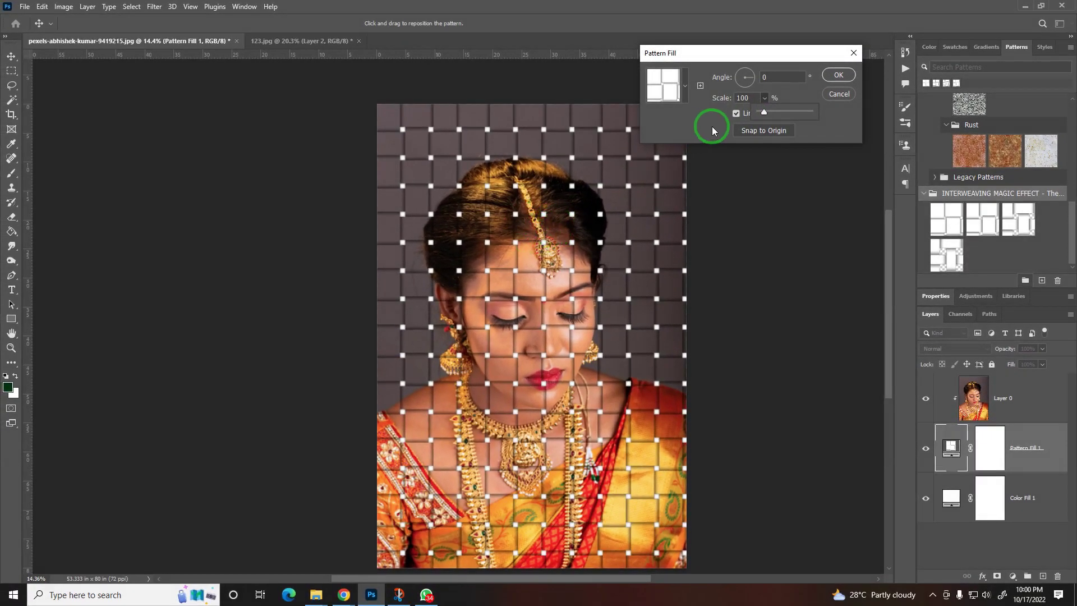
{"action": "left_click_drag", "start_coordinate": [773, 110], "coordinate": [775, 110]}
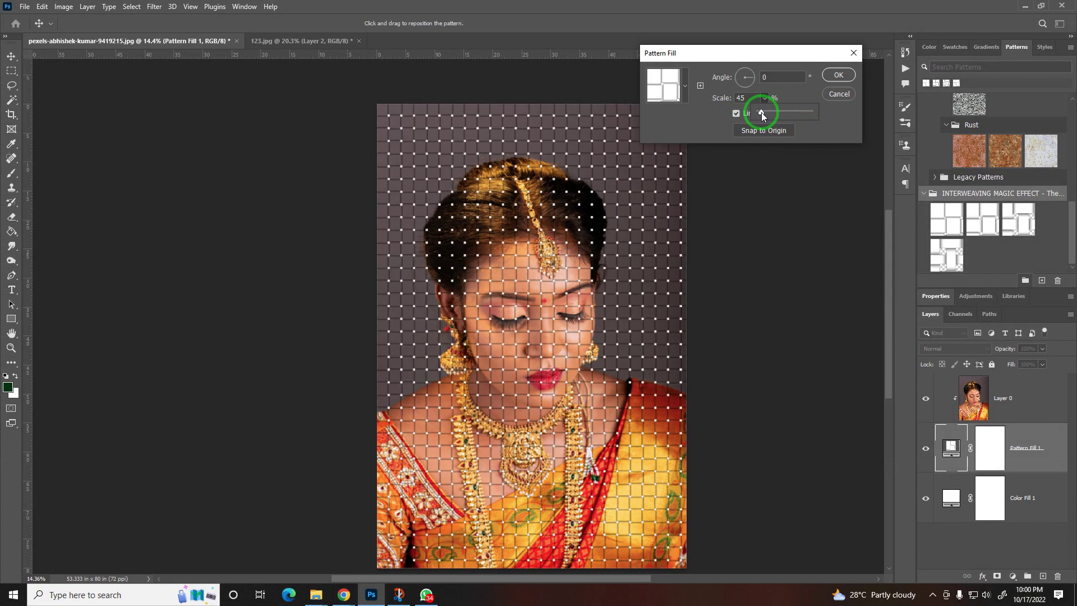
{"action": "left_click_drag", "start_coordinate": [769, 112], "coordinate": [769, 112]}
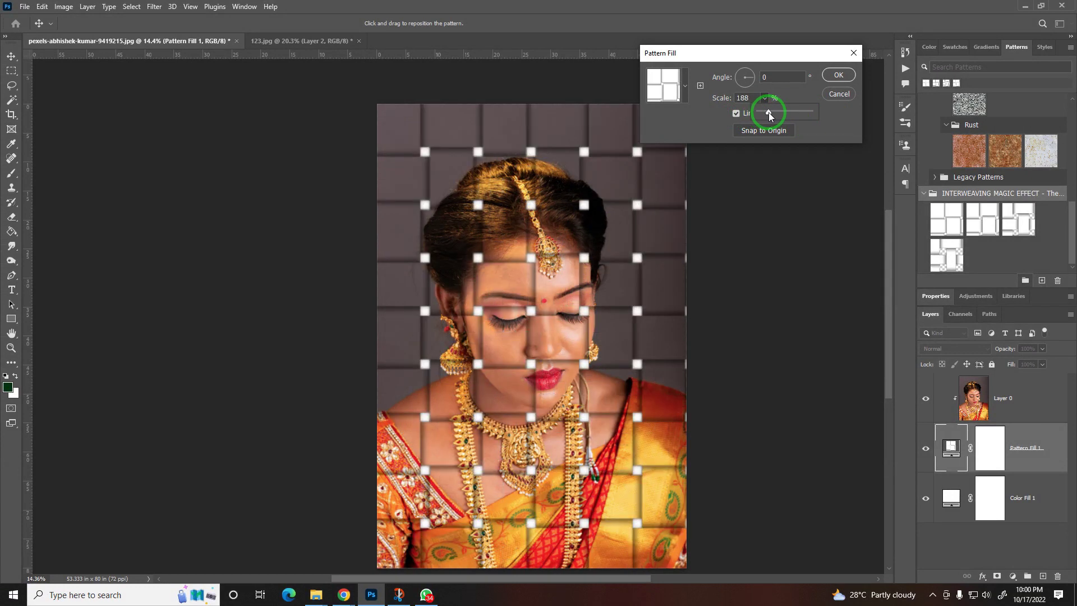
{"action": "left_click_drag", "start_coordinate": [769, 112], "coordinate": [769, 112]}
Reposition the pattern over the portrait and set its angle to 45°.
{"action": "left_click", "coordinate": [550, 262]}
{"action": "left_click_drag", "start_coordinate": [533, 263], "coordinate": [627, 198]}
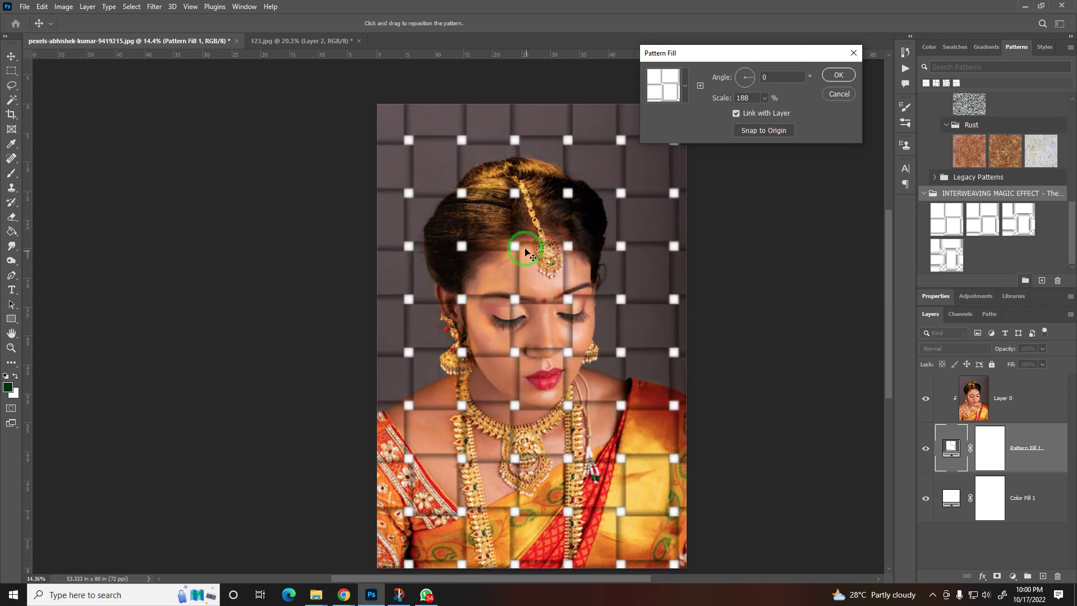
{"action": "left_click", "coordinate": [774, 79]}
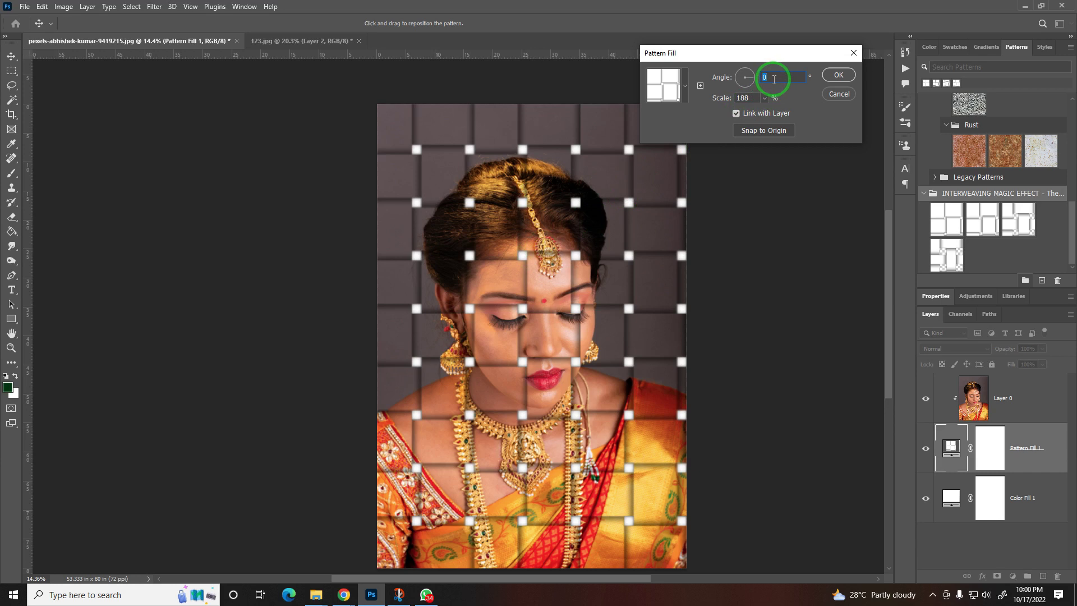
{"action": "type", "text": "45"}
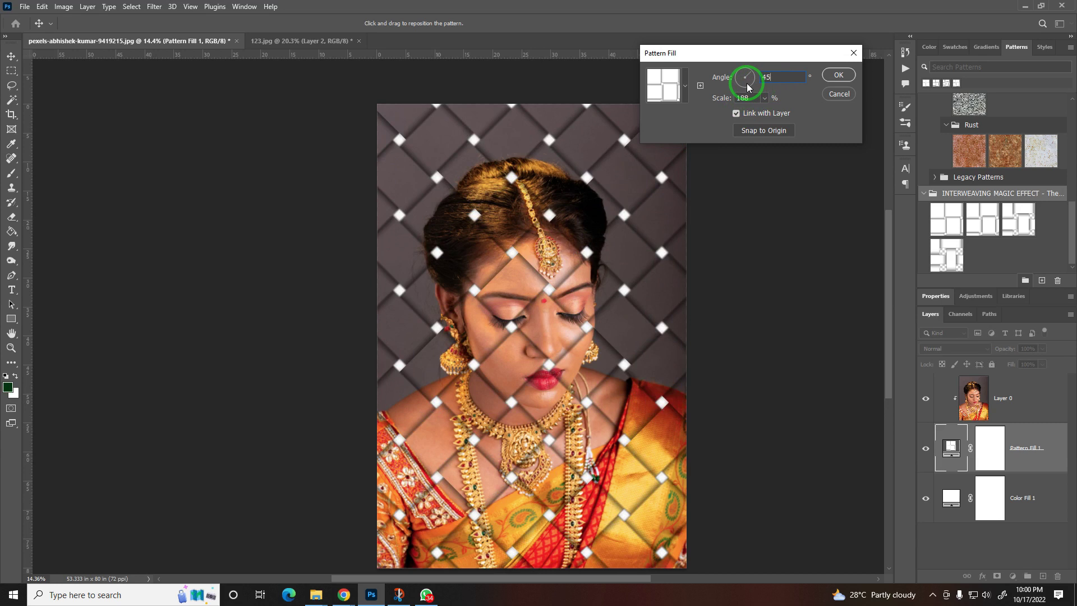
{"action": "key", "text": "Return"}
{"action": "key", "text": "z"}
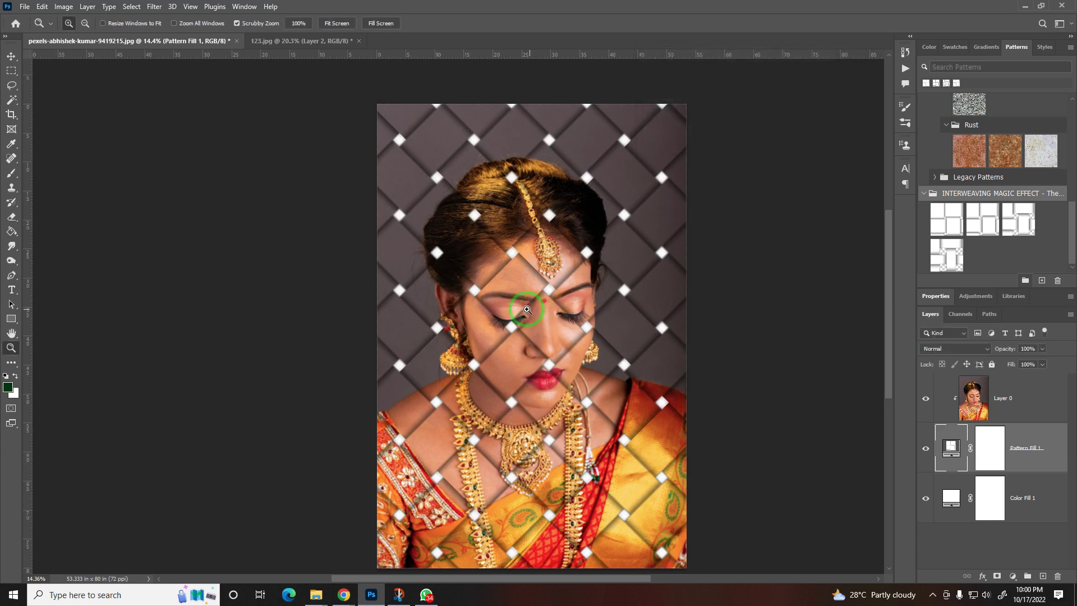
Zoom in on the bride's face to inspect the diagonal weave with white gaps.
{"action": "left_click_drag", "start_coordinate": [570, 319], "coordinate": [599, 343]}
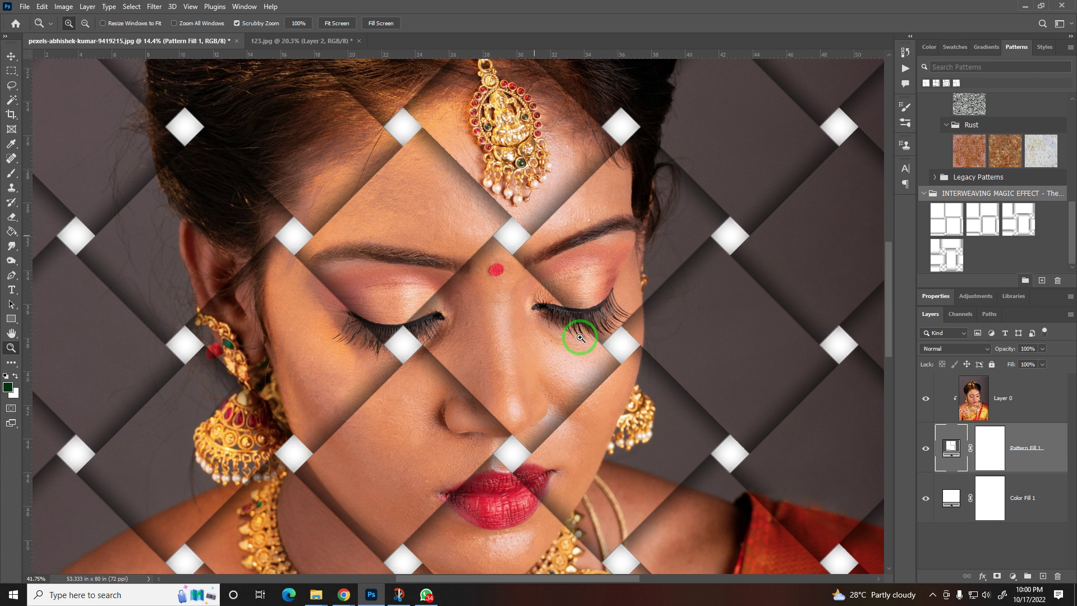
Fit the image on screen, reopen the pattern fill settings and shift the pattern down over the bride.
{"action": "key", "text": "ctrl+0"}
{"action": "double_click", "coordinate": [950, 449]}
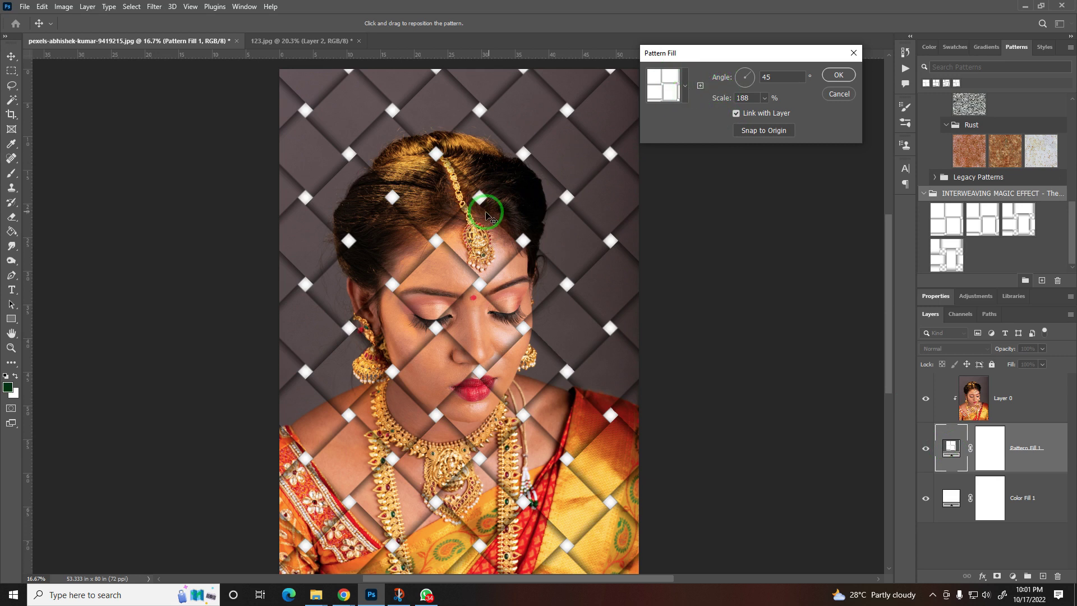
{"action": "mouse_move", "coordinate": [469, 254]}
{"action": "left_mouse_down"}
{"action": "mouse_move", "coordinate": [487, 227]}
{"action": "mouse_move", "coordinate": [480, 269]}
{"action": "left_mouse_up"}
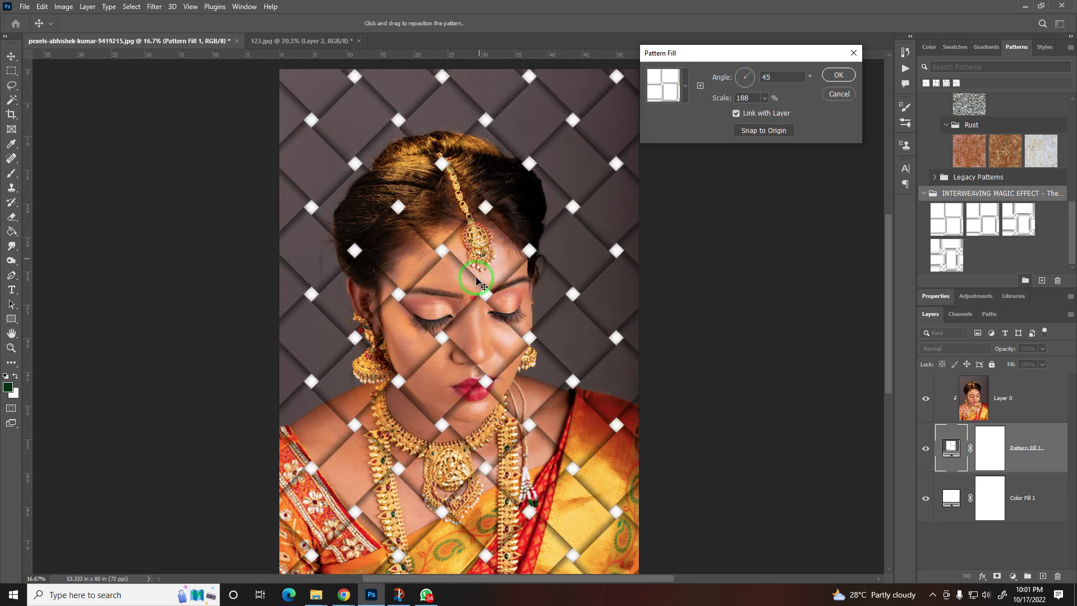
{"action": "left_click_drag", "start_coordinate": [479, 269], "coordinate": [479, 331]}
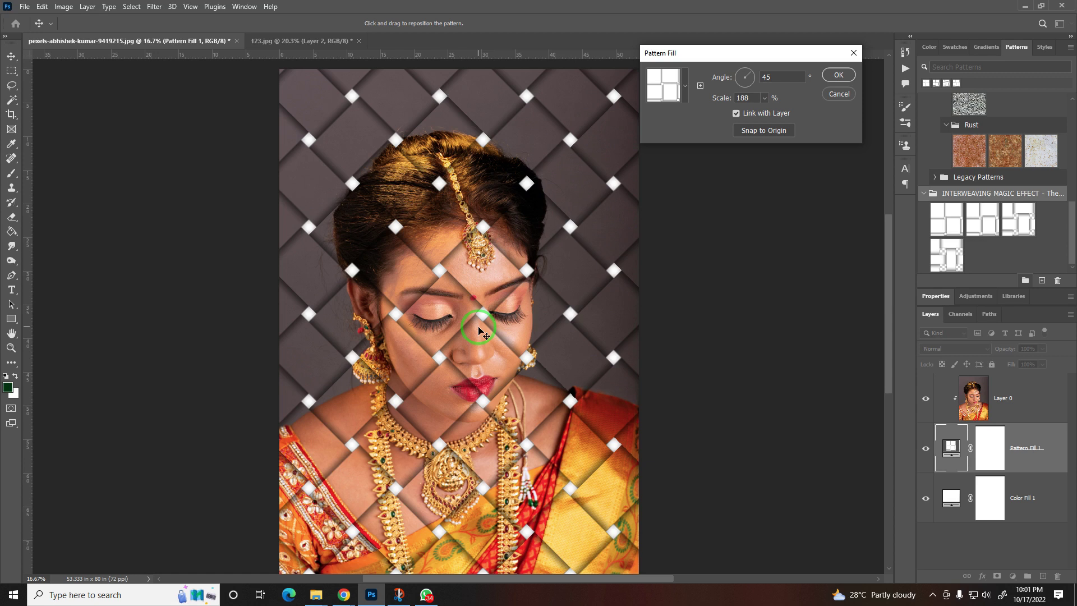
Enlarge the weave to 341%, nudge it right and down, and confirm.
{"action": "left_click", "coordinate": [743, 126]}
{"action": "left_click", "coordinate": [764, 98]}
{"action": "left_click_drag", "start_coordinate": [765, 112], "coordinate": [772, 114]}
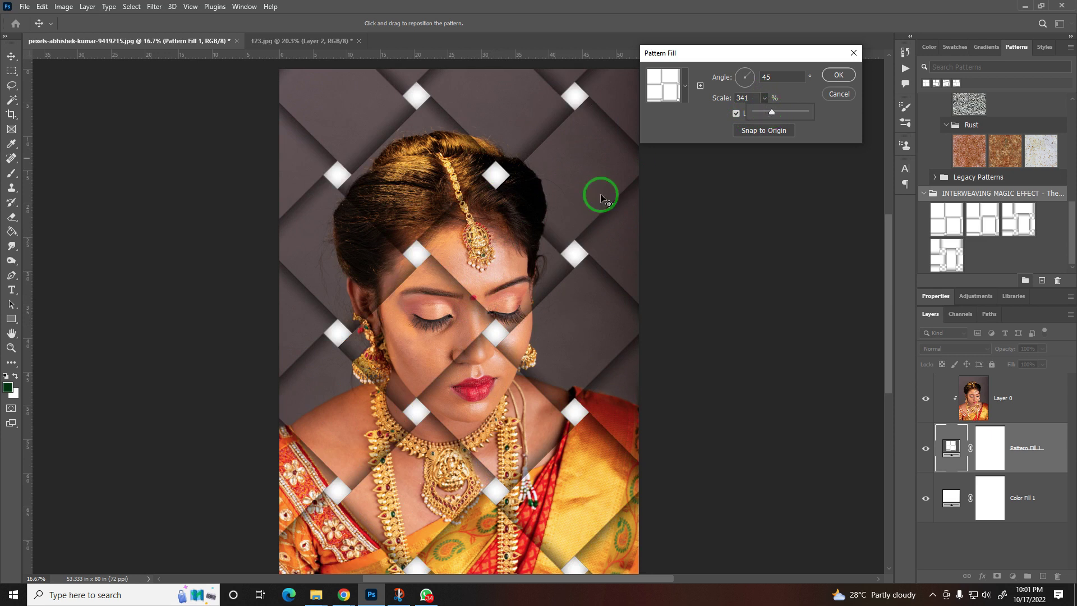
{"action": "mouse_move", "coordinate": [510, 248]}
{"action": "left_mouse_down"}
{"action": "mouse_move", "coordinate": [549, 289]}
{"action": "mouse_move", "coordinate": [527, 306]}
{"action": "mouse_move", "coordinate": [548, 298]}
{"action": "mouse_move", "coordinate": [542, 305]}
{"action": "left_mouse_up"}
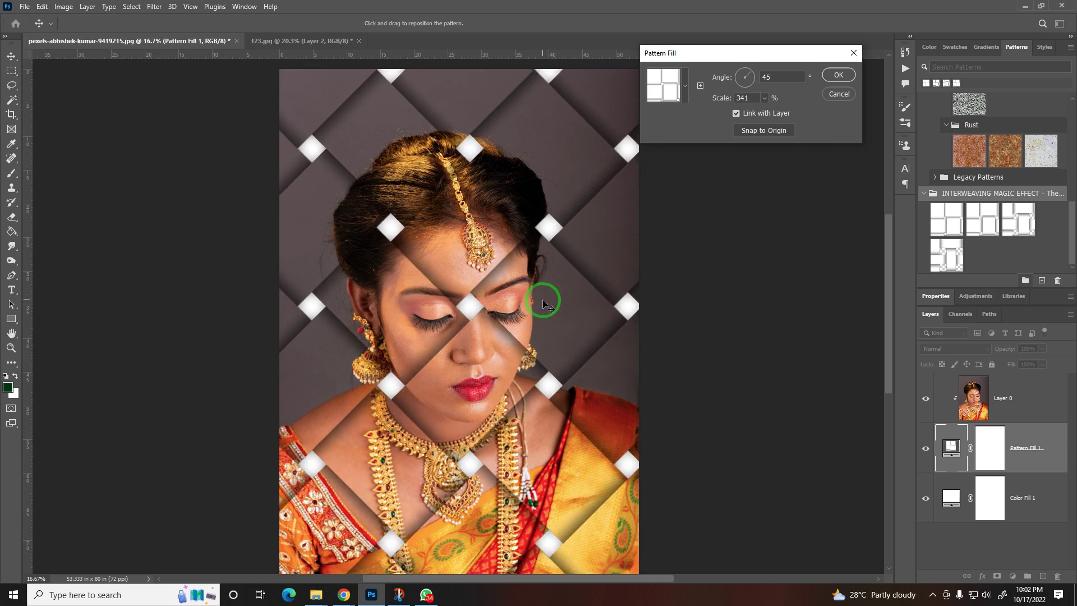
{"action": "left_click", "coordinate": [838, 74]}
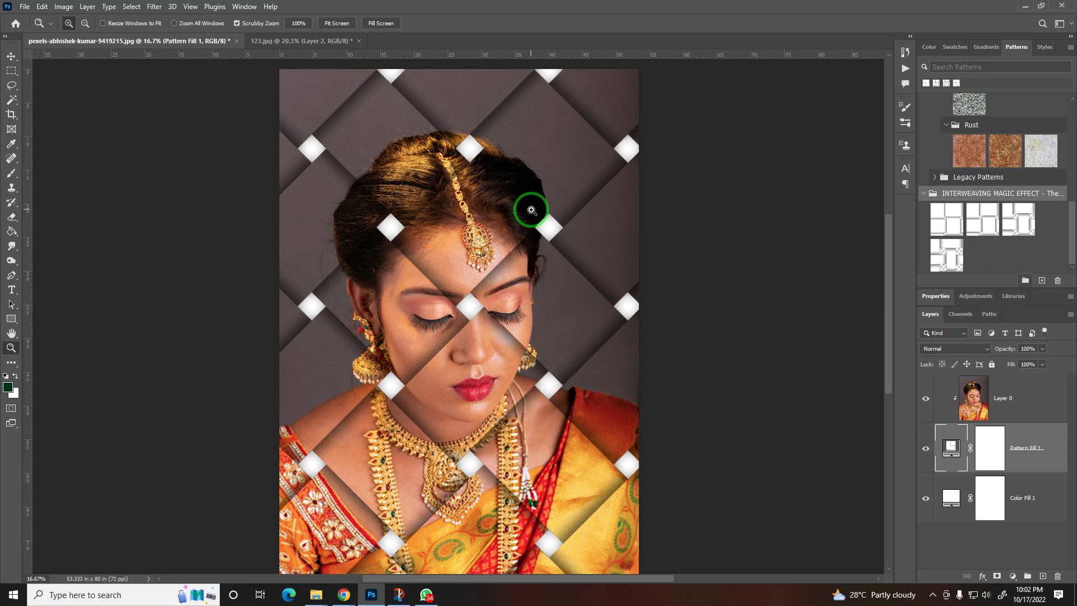
{"action": "left_click", "coordinate": [1025, 6]}
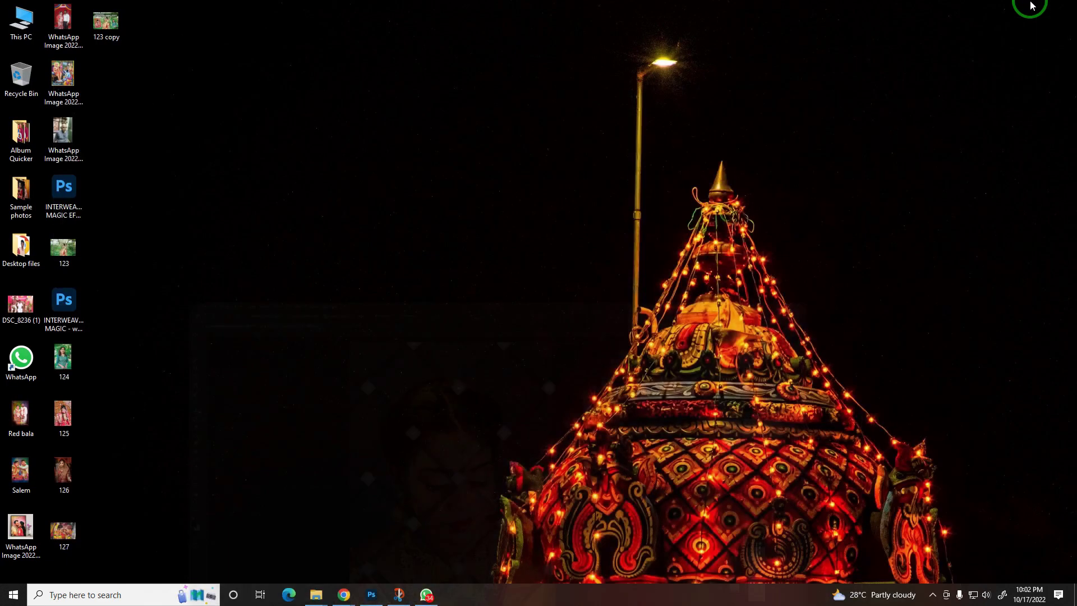
{"action": "double_click", "coordinate": [77, 360]}
{"action": "key", "text": "Escape"}
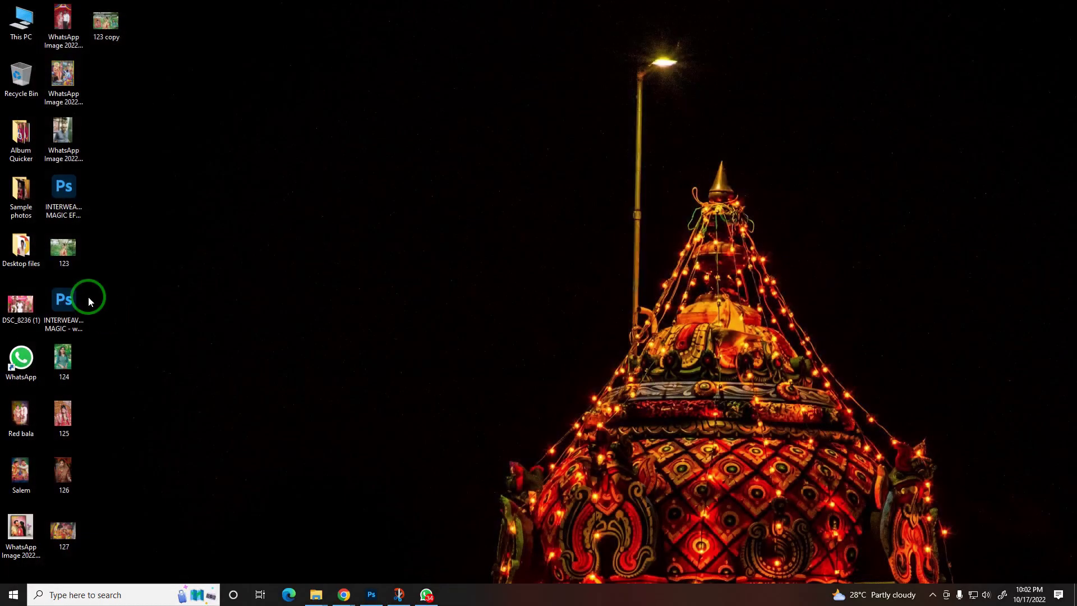
{"action": "double_click", "coordinate": [73, 261]}
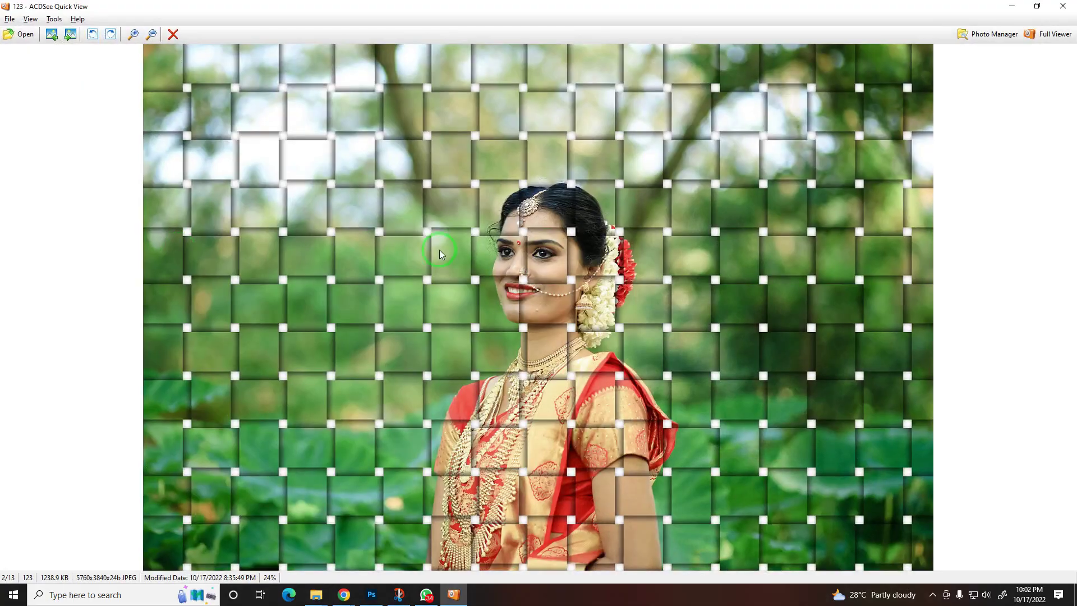
{"action": "key", "text": "Escape"}
{"action": "double_click", "coordinate": [65, 527]}
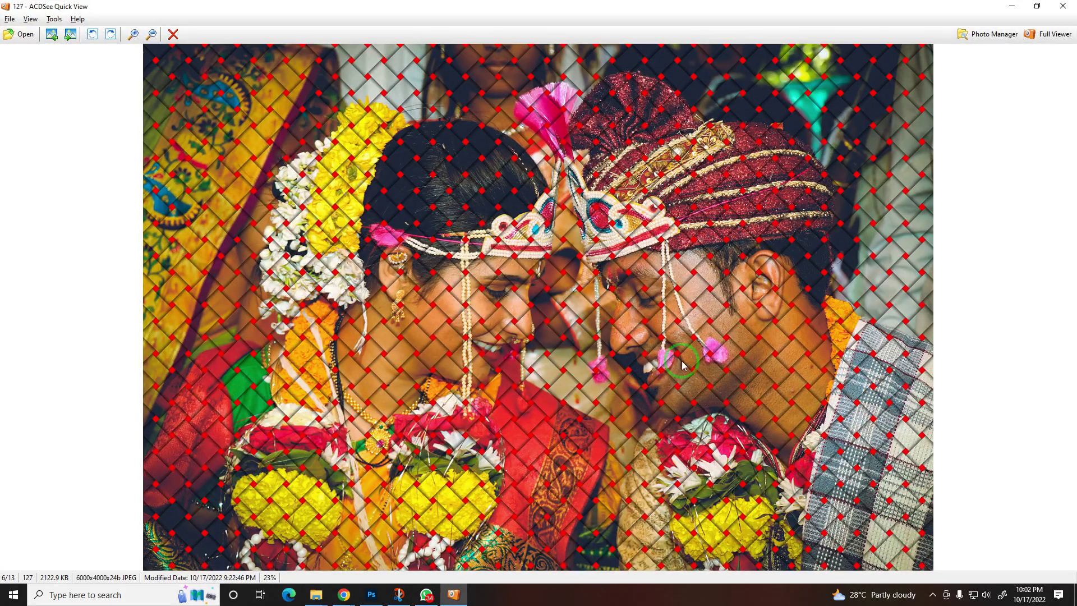
{"action": "key", "text": "Escape"}
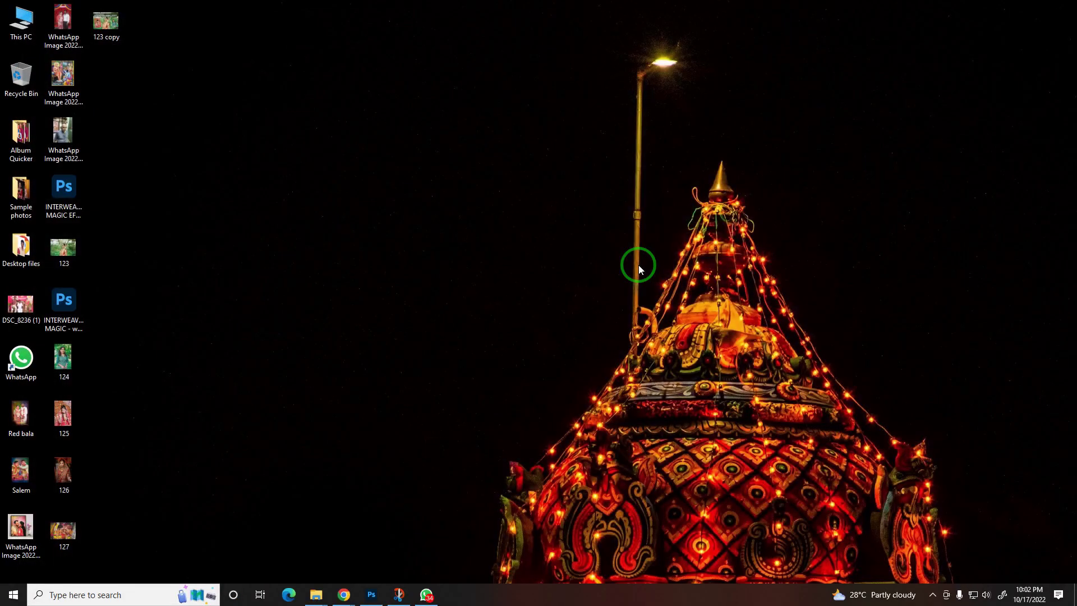
Change the Color Fill 1 layer's colour to pure red ff0000 so the diamond gaps preview red.
{"action": "left_click", "coordinate": [371, 596]}
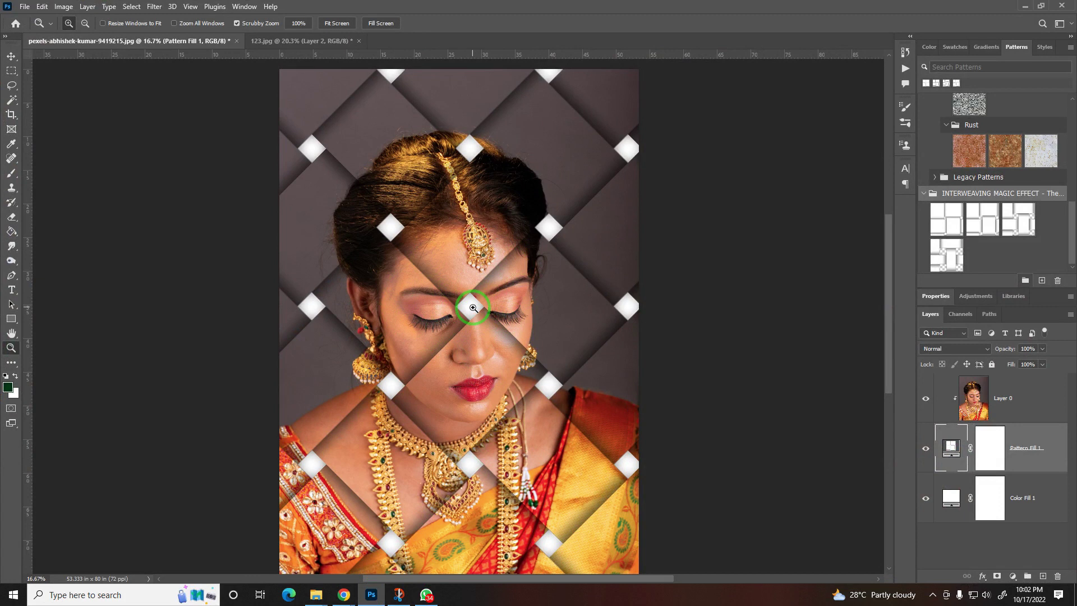
{"action": "double_click", "coordinate": [950, 500]}
{"action": "left_click", "coordinate": [949, 500]}
{"action": "double_click", "coordinate": [950, 500]}
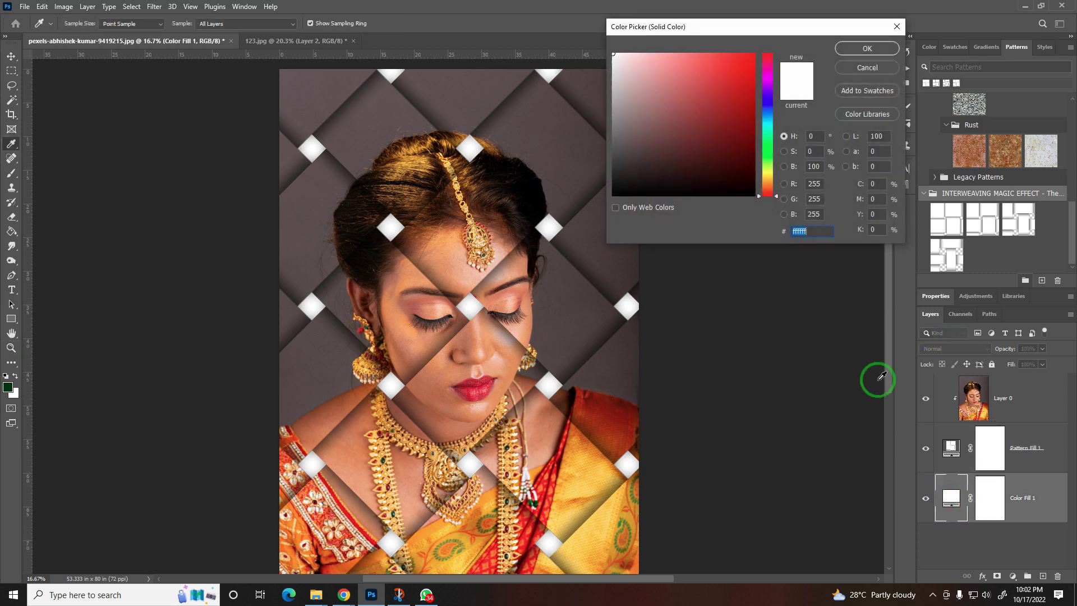
{"action": "left_click_drag", "start_coordinate": [775, 44], "coordinate": [774, 46]}
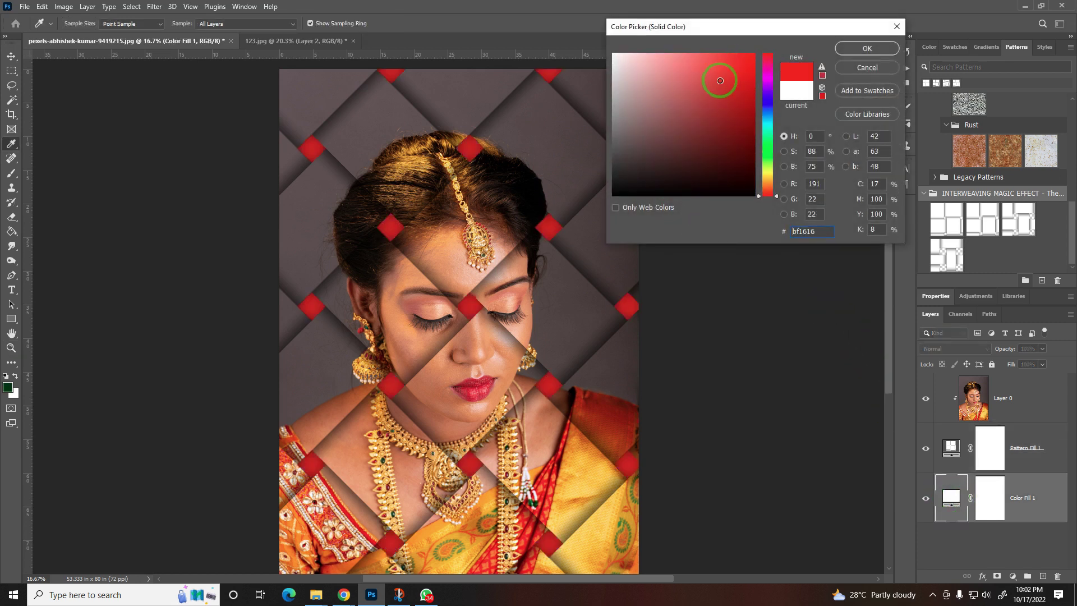
{"action": "left_click", "coordinate": [884, 49]}
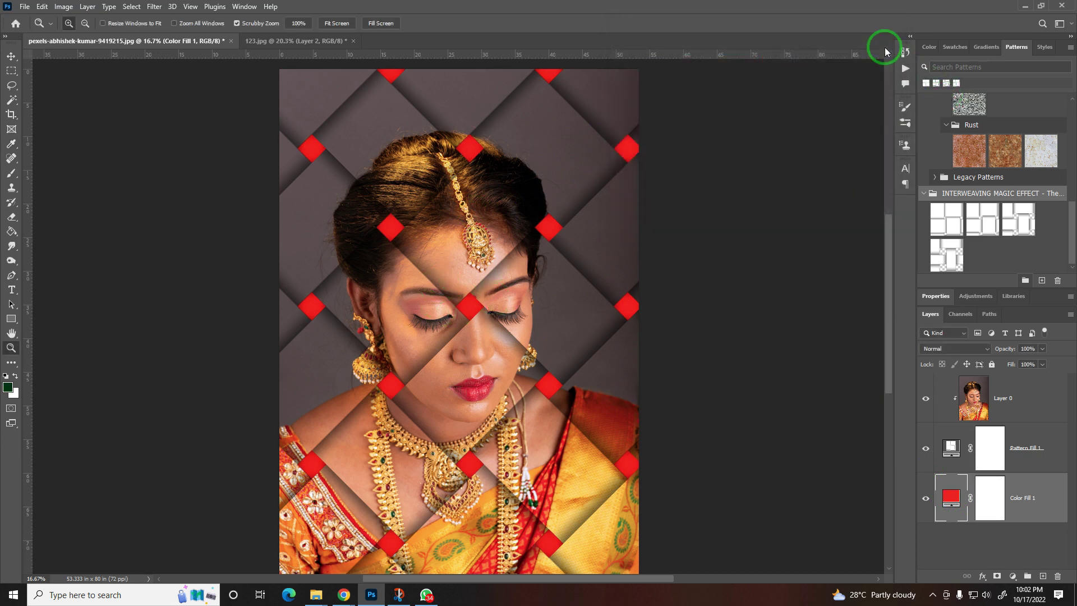
Duplicate Layer 0 with Ctrl+J and move the copy just above Color Fill 1.
{"action": "left_click", "coordinate": [1015, 406]}
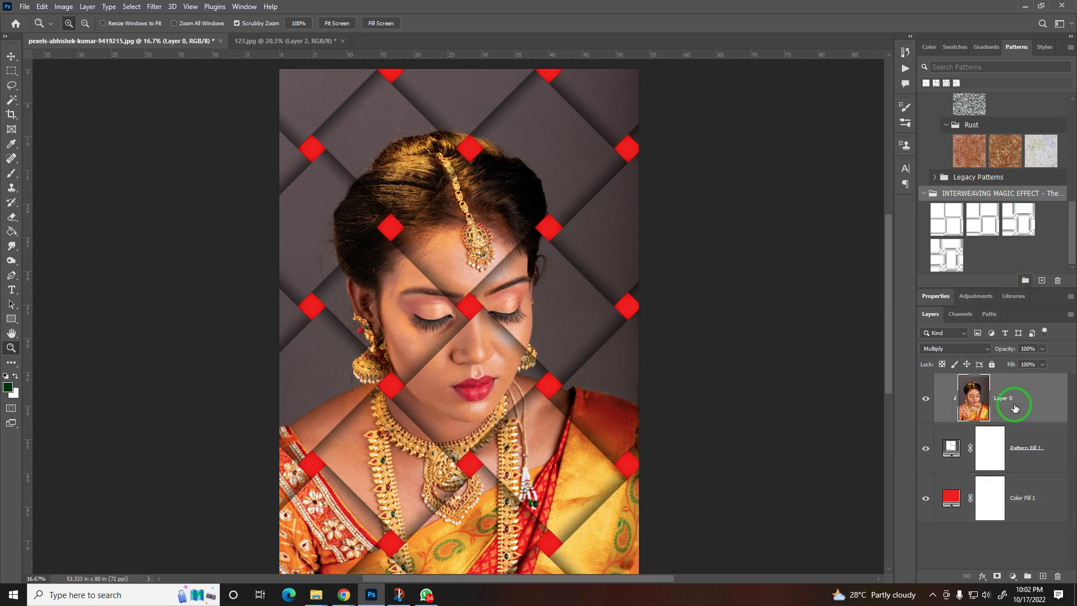
{"action": "key", "text": "ctrl+j"}
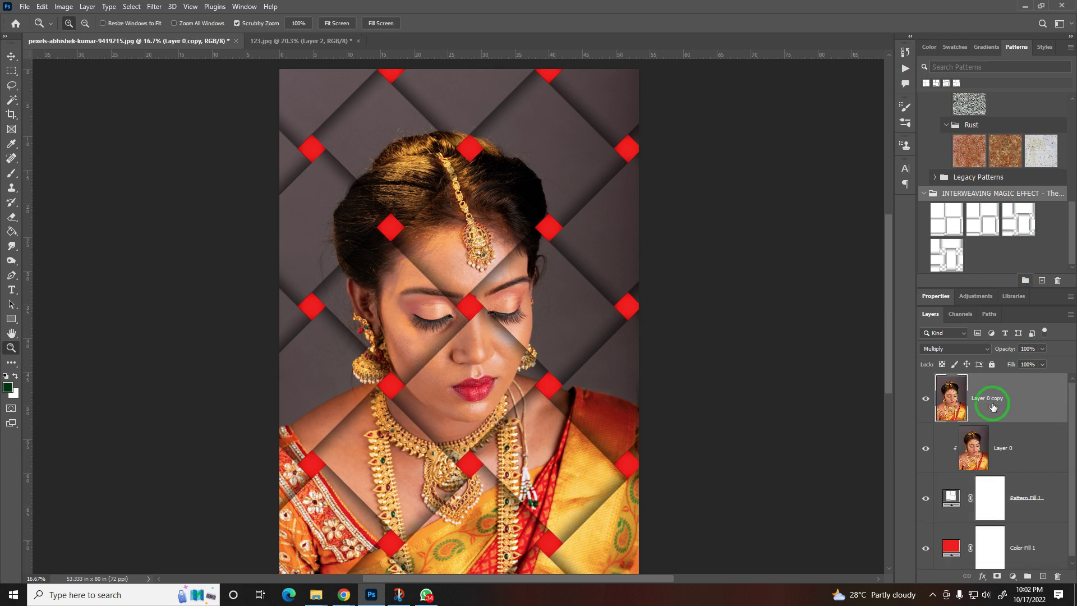
{"action": "key", "text": "ctrl+alt+g"}
{"action": "left_click_drag", "start_coordinate": [991, 399], "coordinate": [992, 526]}
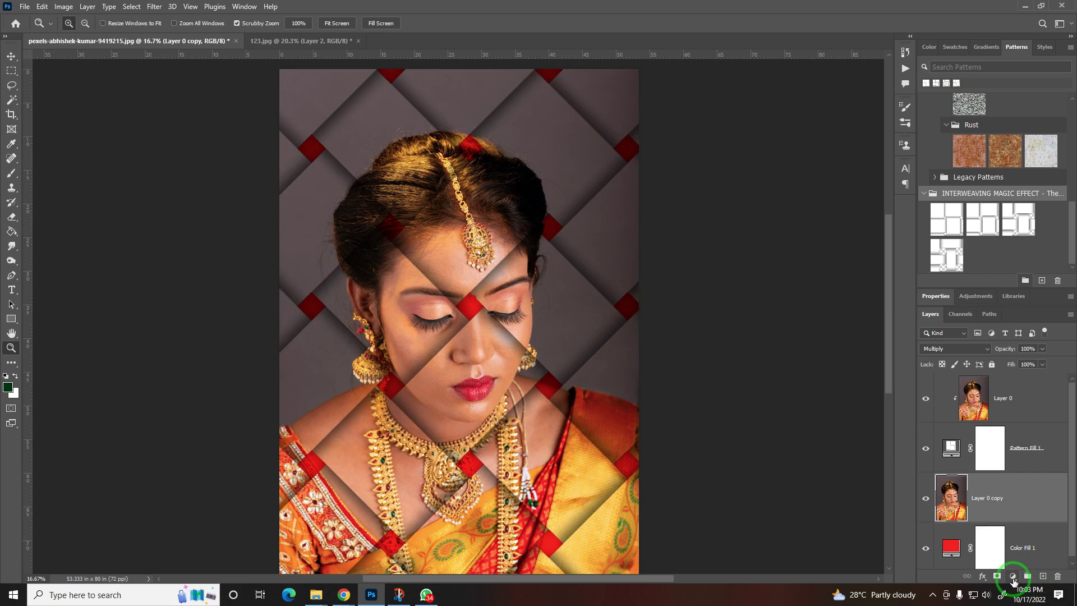
Add a Hue/Saturation adjustment layer with Saturation at -100.
{"action": "left_click", "coordinate": [1014, 578]}
{"action": "left_click", "coordinate": [1021, 471]}
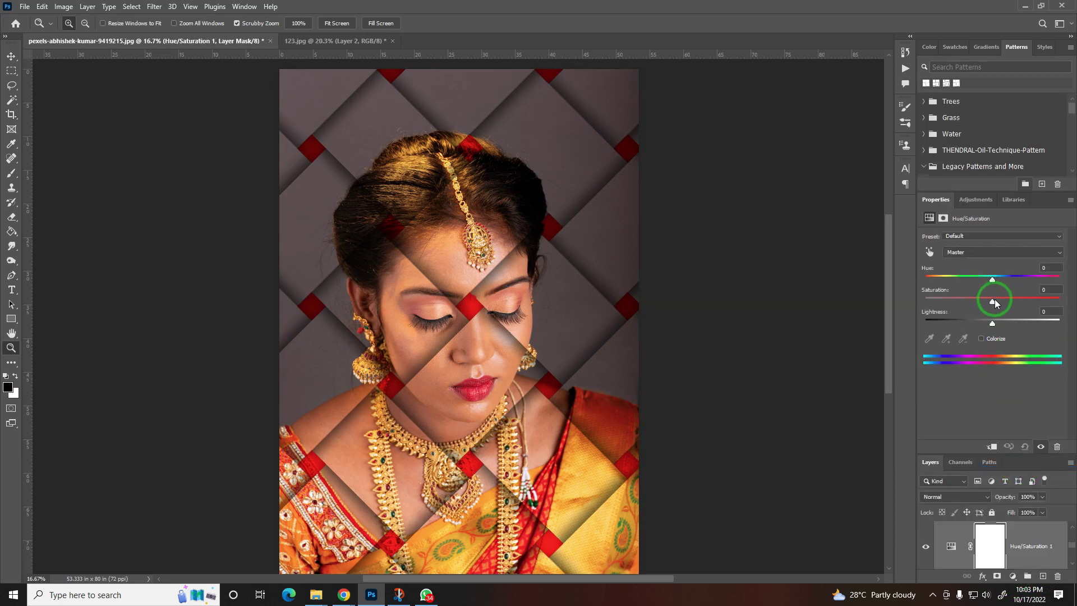
{"action": "left_click_drag", "start_coordinate": [993, 303], "coordinate": [941, 306]}
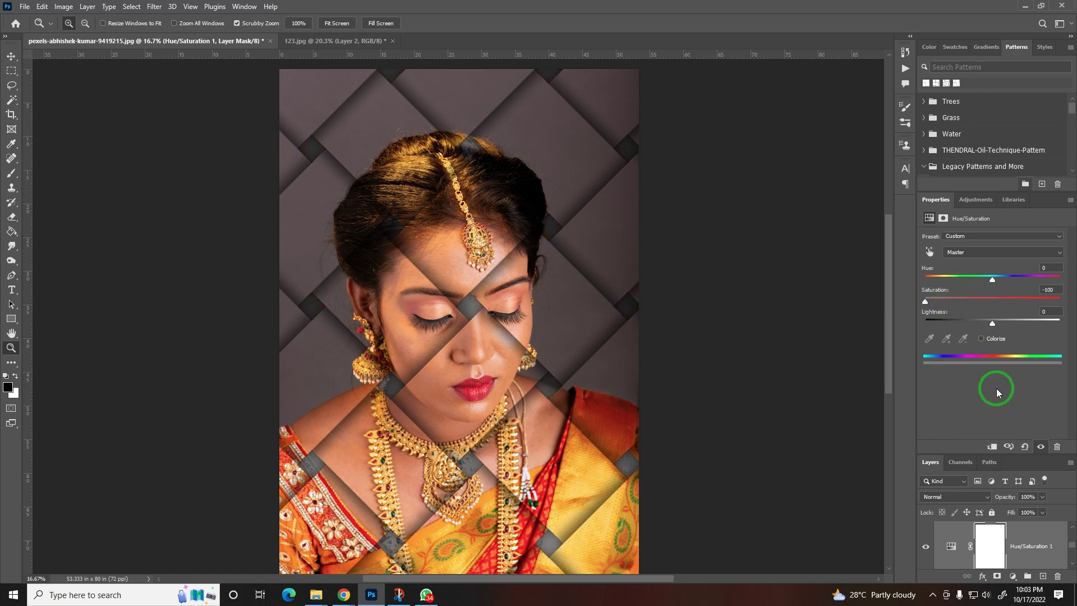
{"action": "double_click", "coordinate": [935, 200]}
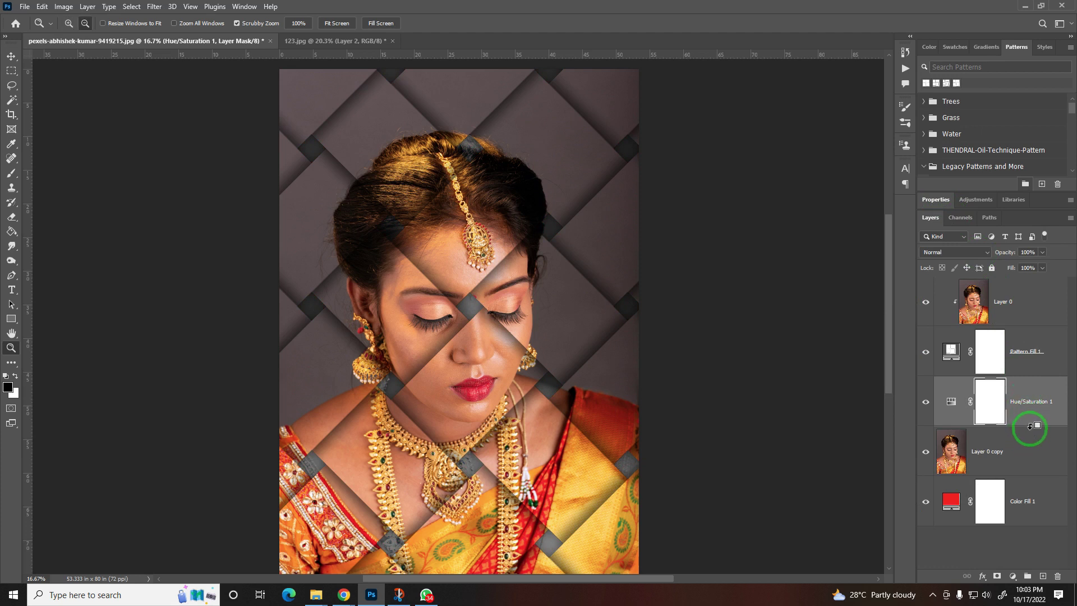
Clip Hue/Saturation to Layer 0 copy, reset the fill to white, and set the copy to Normal blending.
{"action": "left_click", "coordinate": [1030, 426], "text": "alt"}
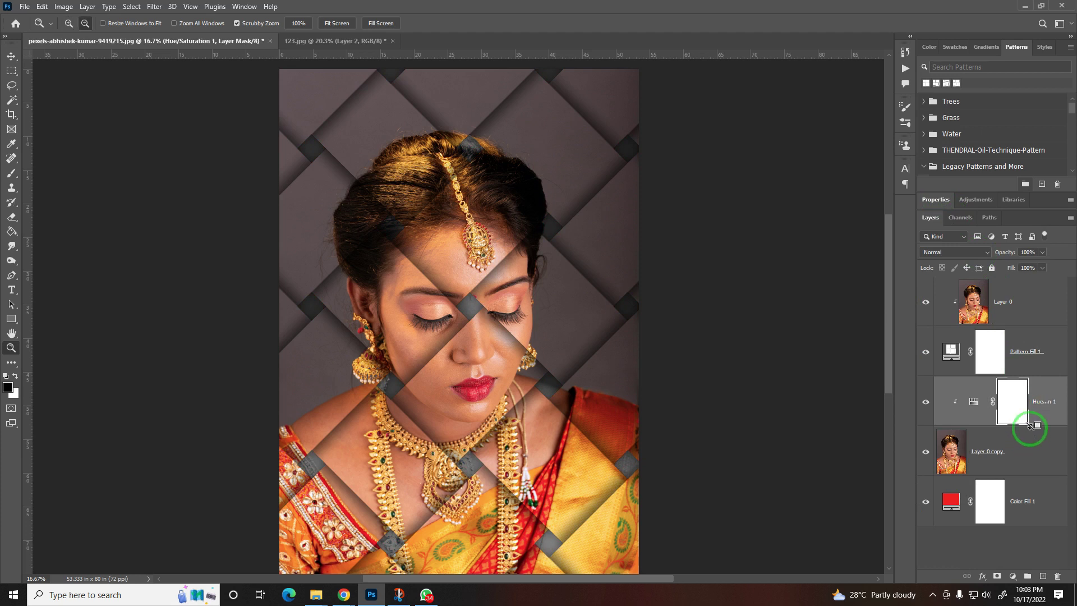
{"action": "left_click", "coordinate": [941, 507]}
{"action": "left_click", "coordinate": [1015, 452]}
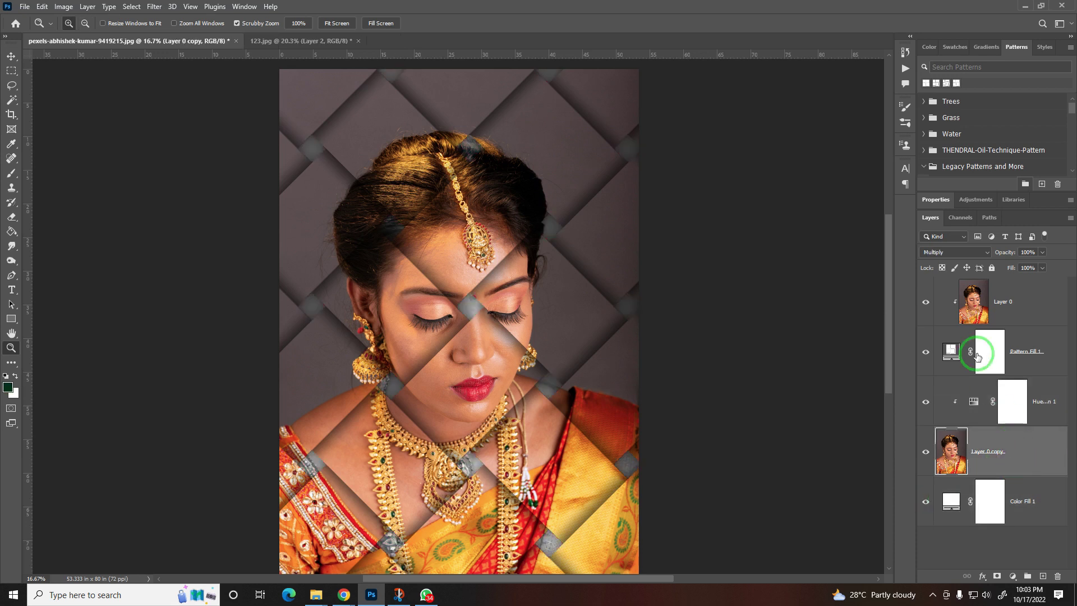
{"action": "left_click", "coordinate": [952, 257]}
{"action": "left_click", "coordinate": [945, 265]}
{"action": "left_click", "coordinate": [463, 345]}
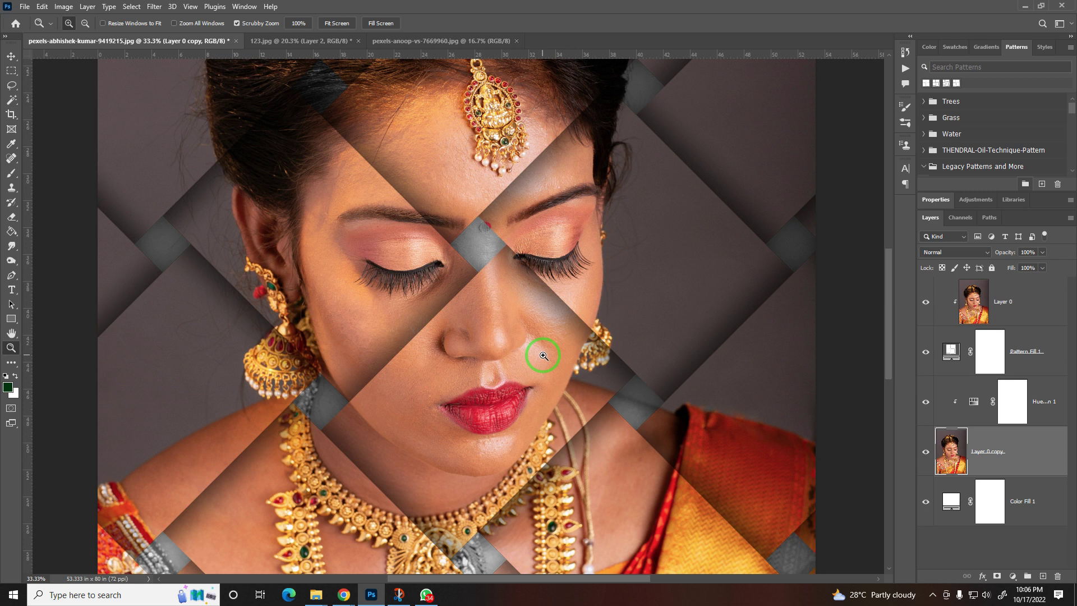
Get the 6.4KB INTERWEAVING MAGIC .ATN action from the blog post's MediaFire link, then minimise Chrome.
{"action": "mouse_move", "coordinate": [344, 594]}
{"action": "left_click", "coordinate": [398, 558]}
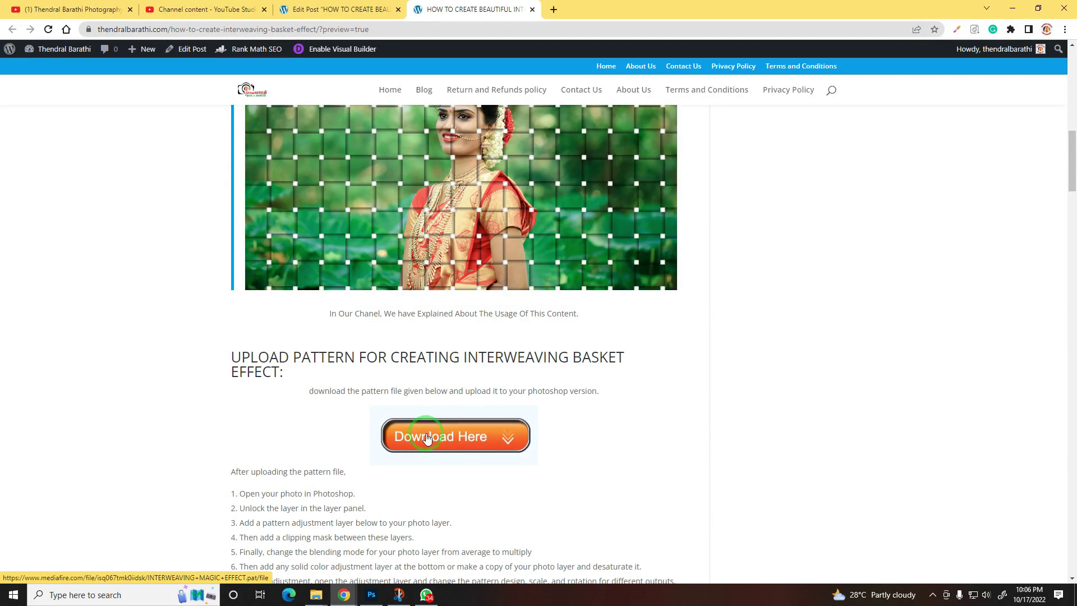
{"action": "scroll", "coordinate": [455, 442], "scroll_direction": "down", "scroll_amount": 4}
{"action": "scroll", "coordinate": [457, 438], "scroll_direction": "down", "scroll_amount": 2}
{"action": "scroll", "coordinate": [463, 432], "scroll_direction": "down", "scroll_amount": 5}
{"action": "scroll", "coordinate": [469, 424], "scroll_direction": "down", "scroll_amount": 8}
{"action": "scroll", "coordinate": [466, 429], "scroll_direction": "down", "scroll_amount": 5}
{"action": "scroll", "coordinate": [464, 434], "scroll_direction": "down", "scroll_amount": 5}
{"action": "scroll", "coordinate": [462, 429], "scroll_direction": "down", "scroll_amount": 6}
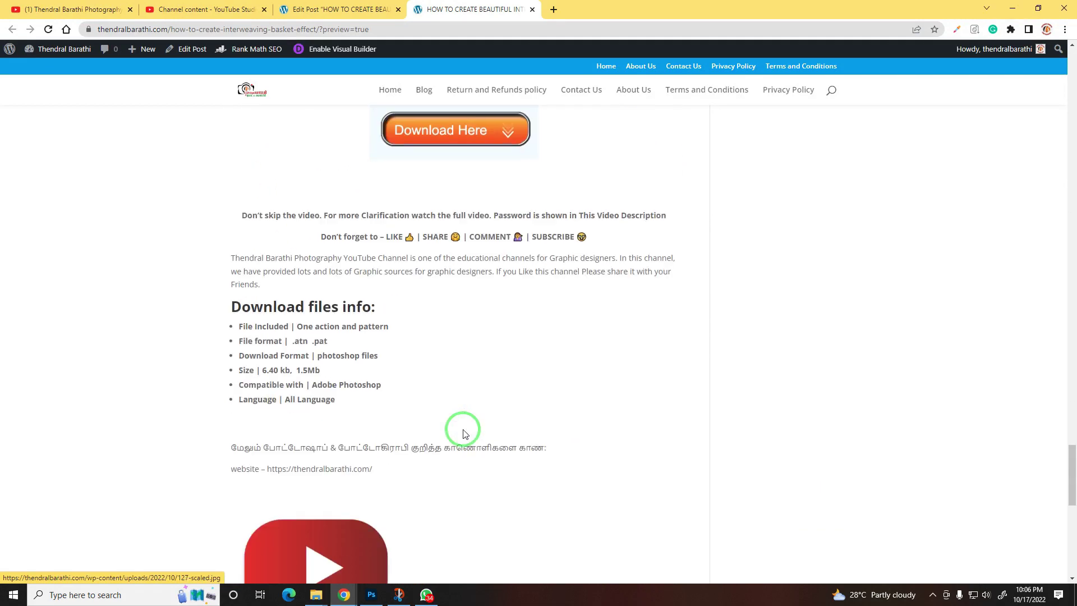
{"action": "scroll", "coordinate": [455, 392], "scroll_direction": "up", "scroll_amount": 4}
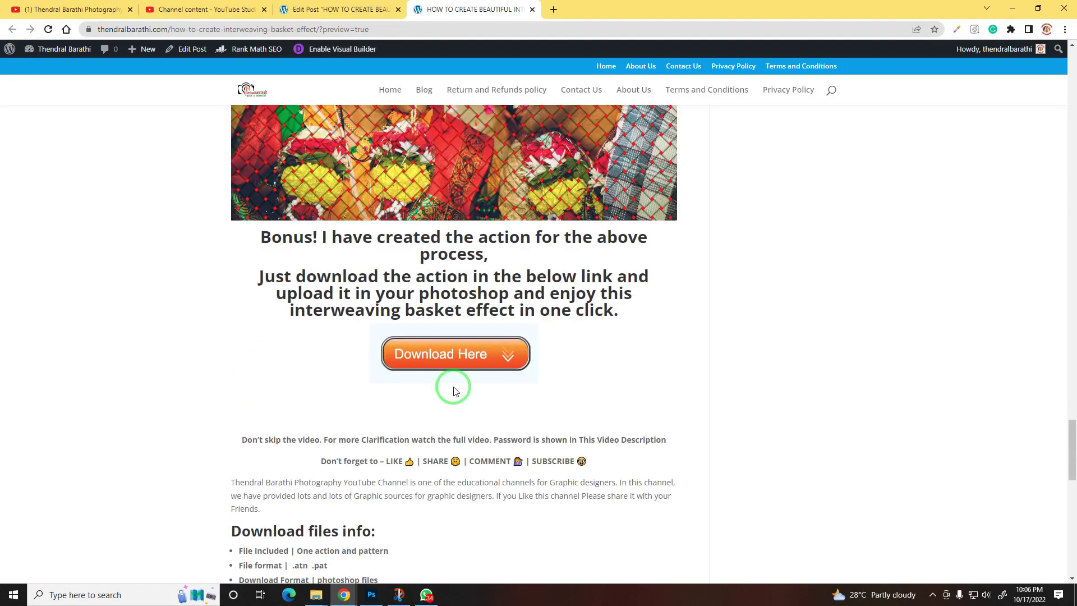
{"action": "left_click", "coordinate": [475, 355]}
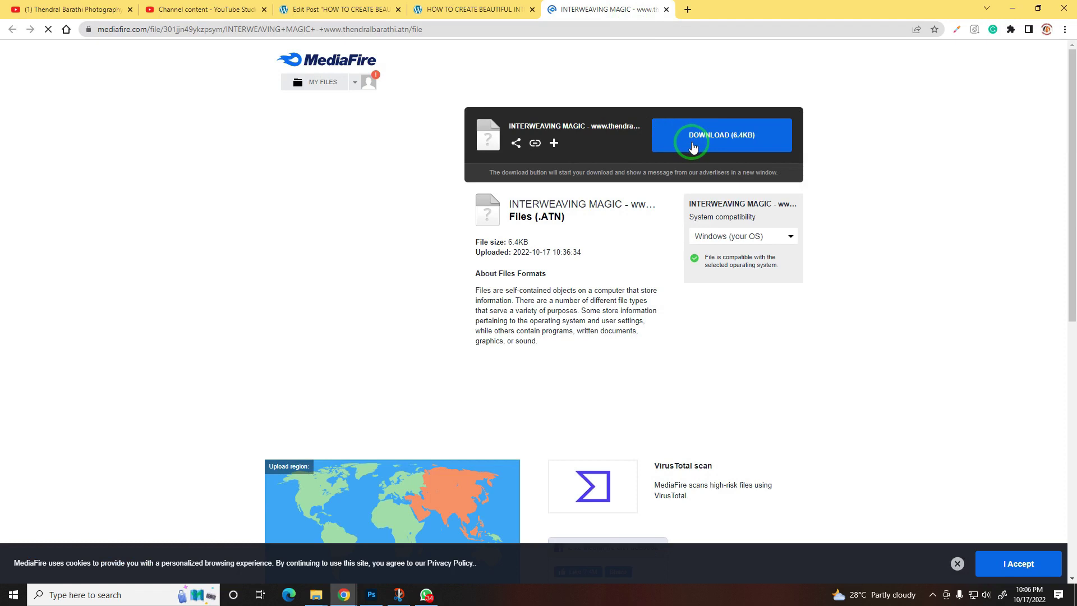
{"action": "left_click", "coordinate": [1013, 9]}
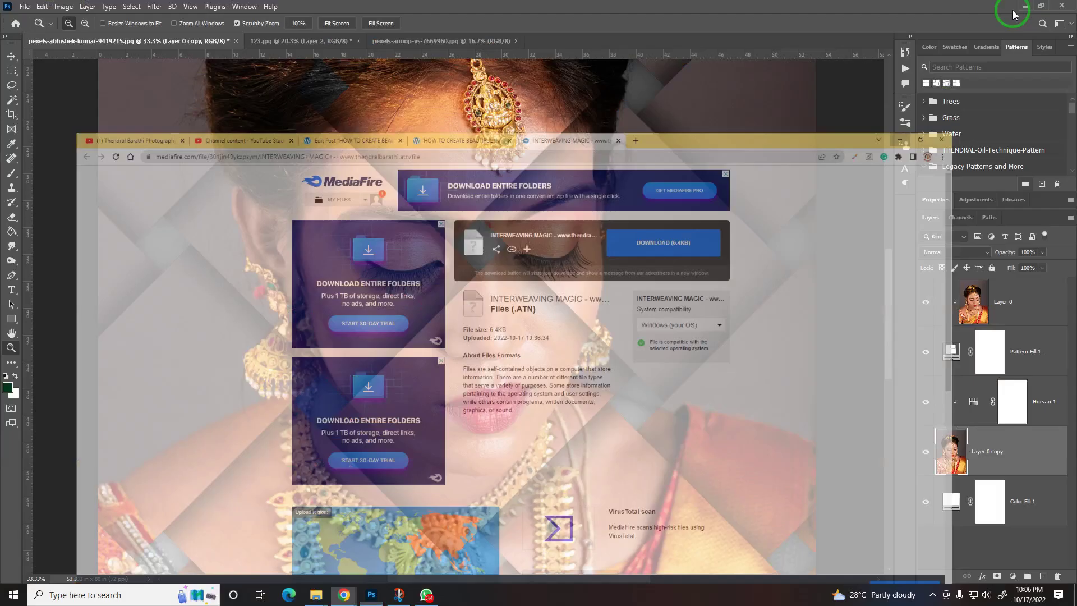
Switch to the green-background bridal portrait, zoom in, and open the Actions list.
{"action": "left_click", "coordinate": [406, 43]}
{"action": "left_click_drag", "start_coordinate": [490, 247], "coordinate": [505, 246]}
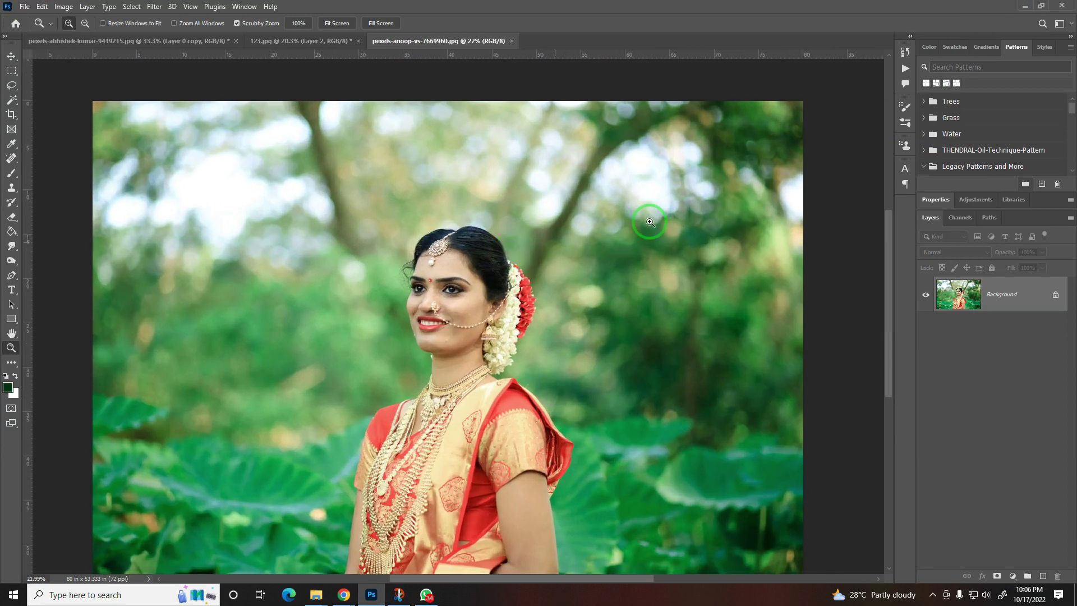
{"action": "left_click", "coordinate": [907, 68]}
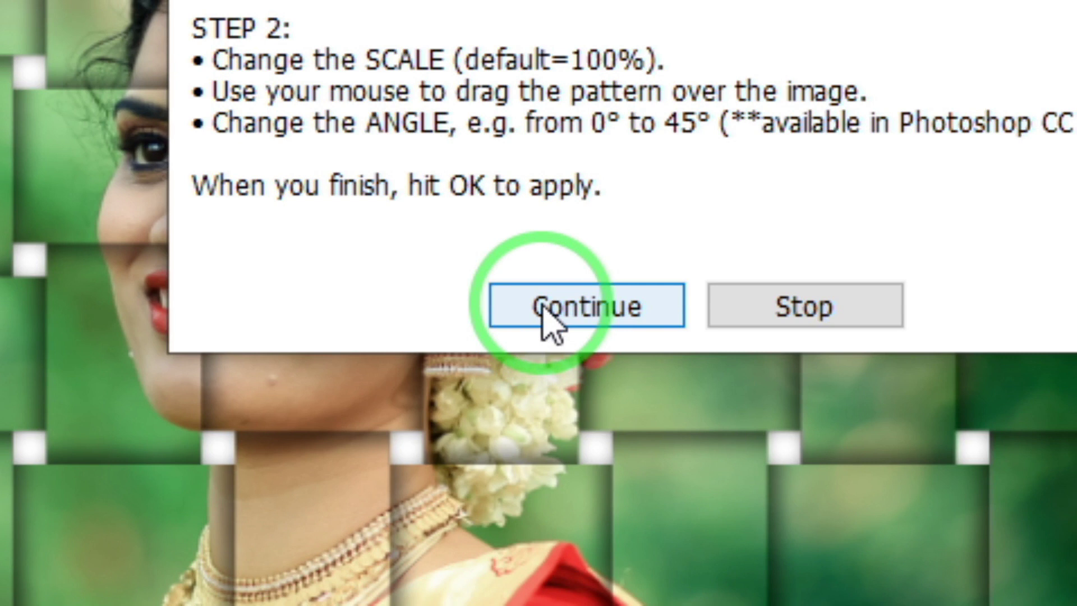
Continue the action and choose a weave pattern from the INTERWEAVING MAGIC EFFECT set.
{"action": "left_click", "coordinate": [543, 314]}
{"action": "left_click", "coordinate": [547, 319]}
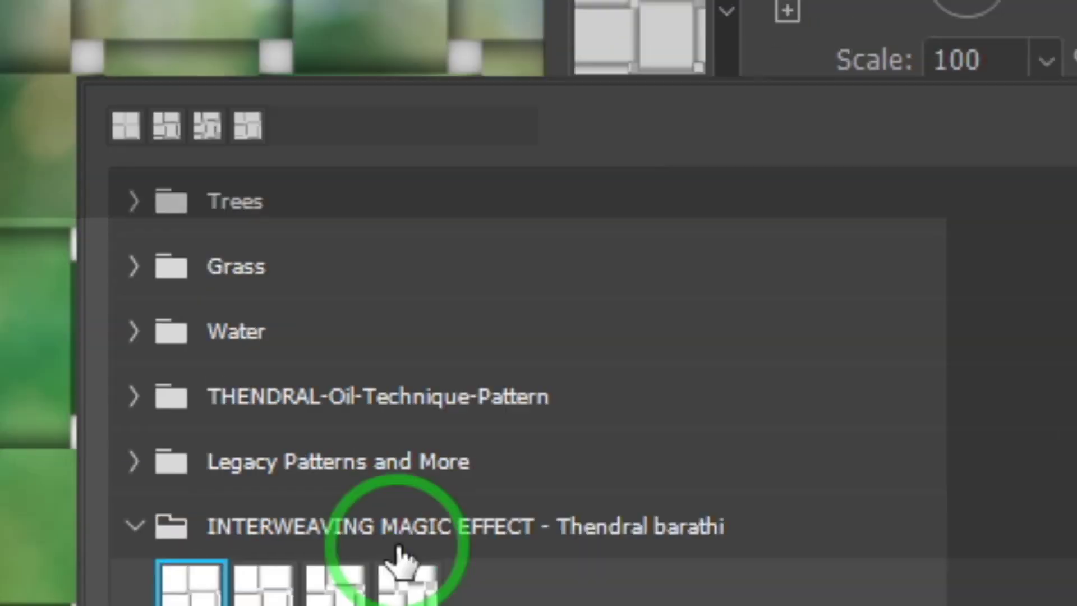
{"action": "left_click", "coordinate": [407, 580]}
{"action": "left_click", "coordinate": [334, 580]}
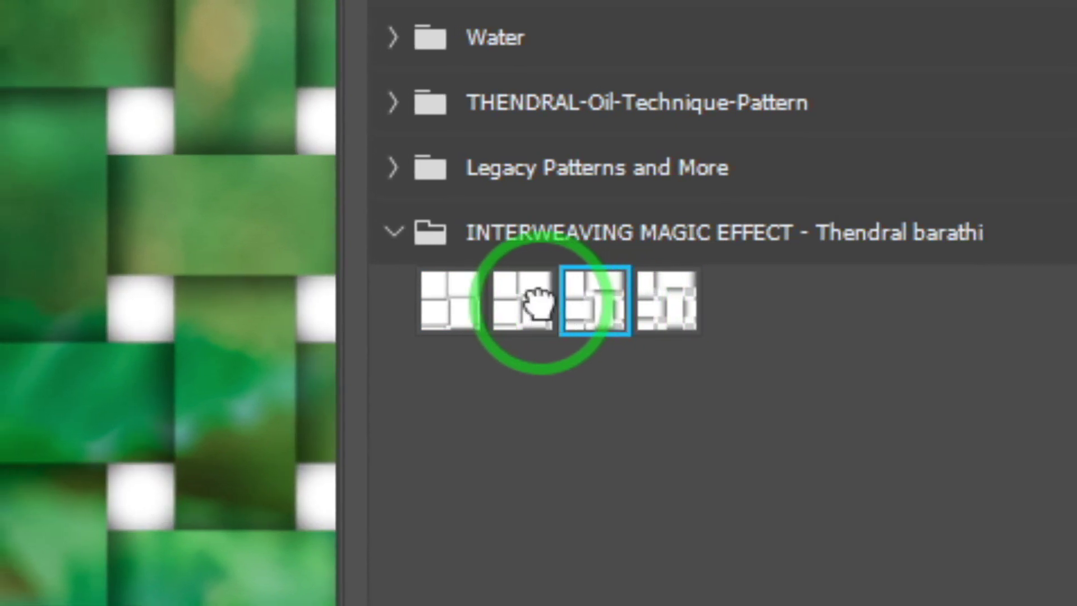
{"action": "left_click", "coordinate": [536, 303]}
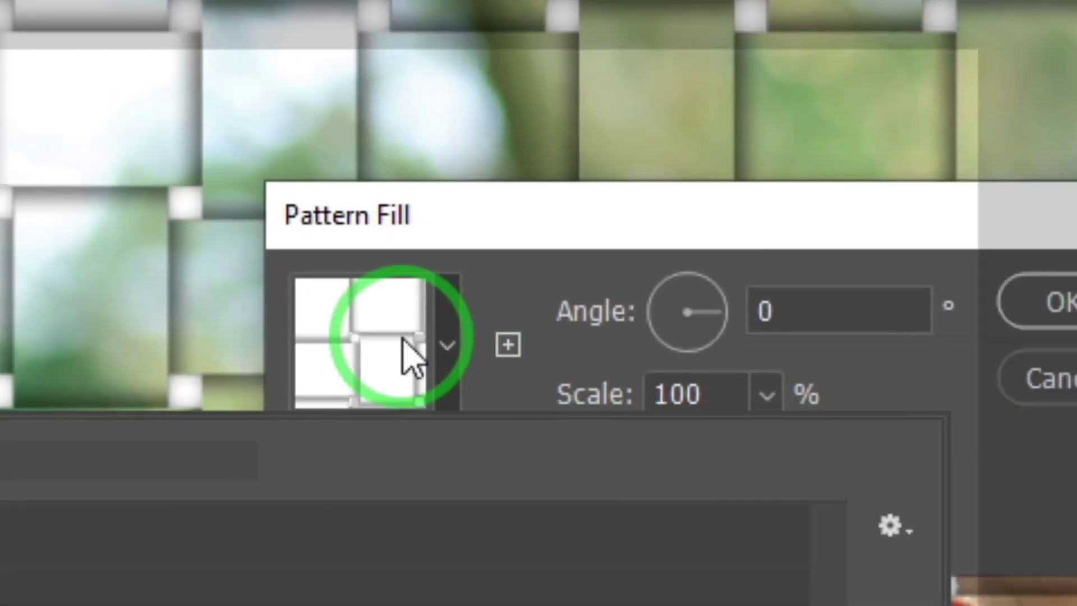
{"action": "left_click", "coordinate": [540, 302]}
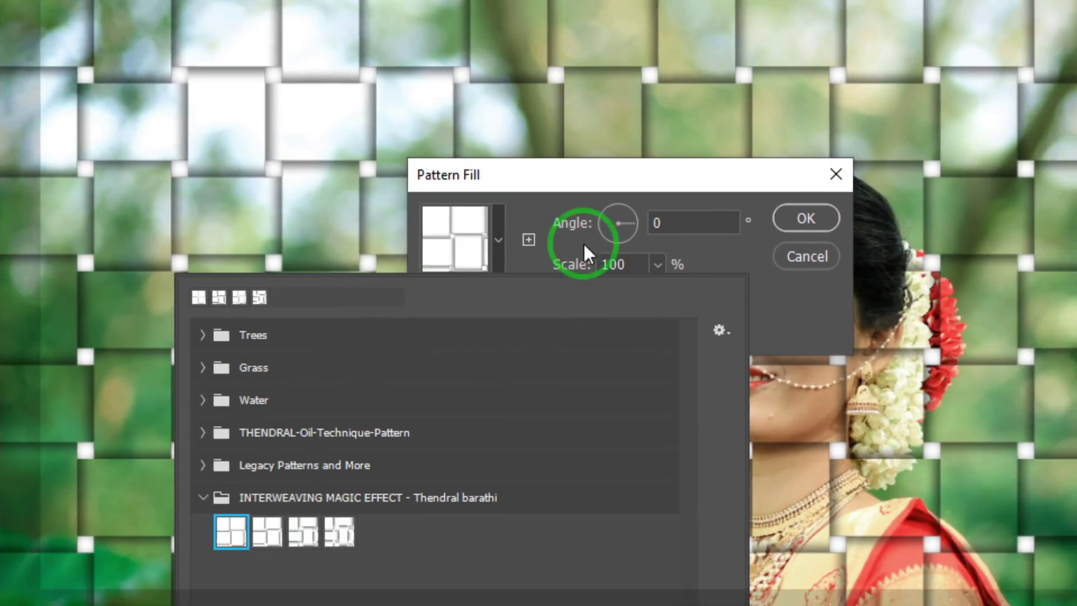
{"action": "left_click", "coordinate": [538, 293]}
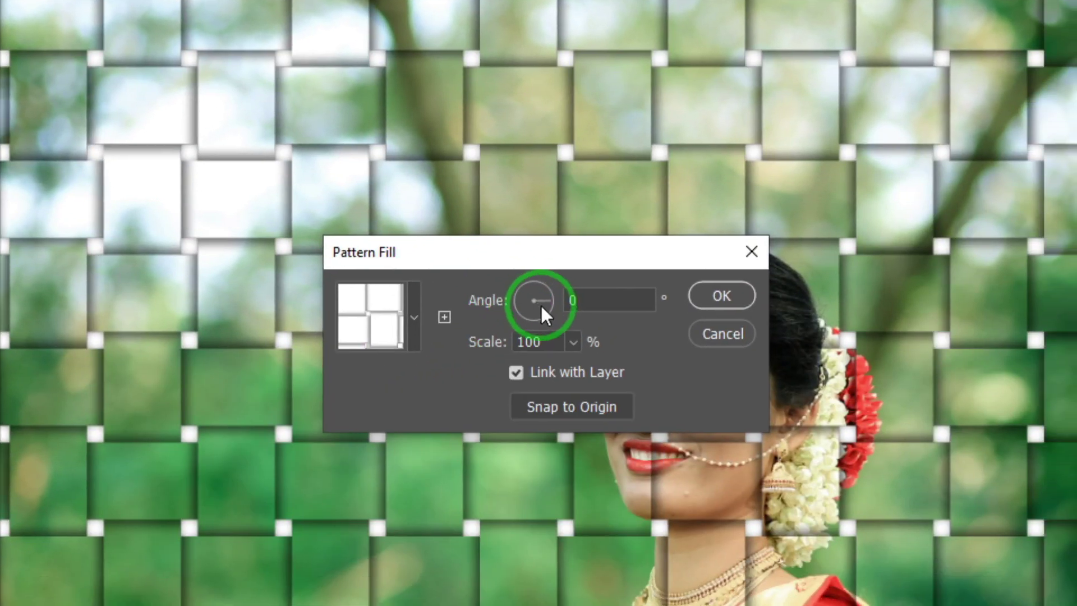
Set the pattern angle to -80.54° and scale to about 440%, then apply.
{"action": "left_click_drag", "start_coordinate": [540, 304], "coordinate": [540, 304]}
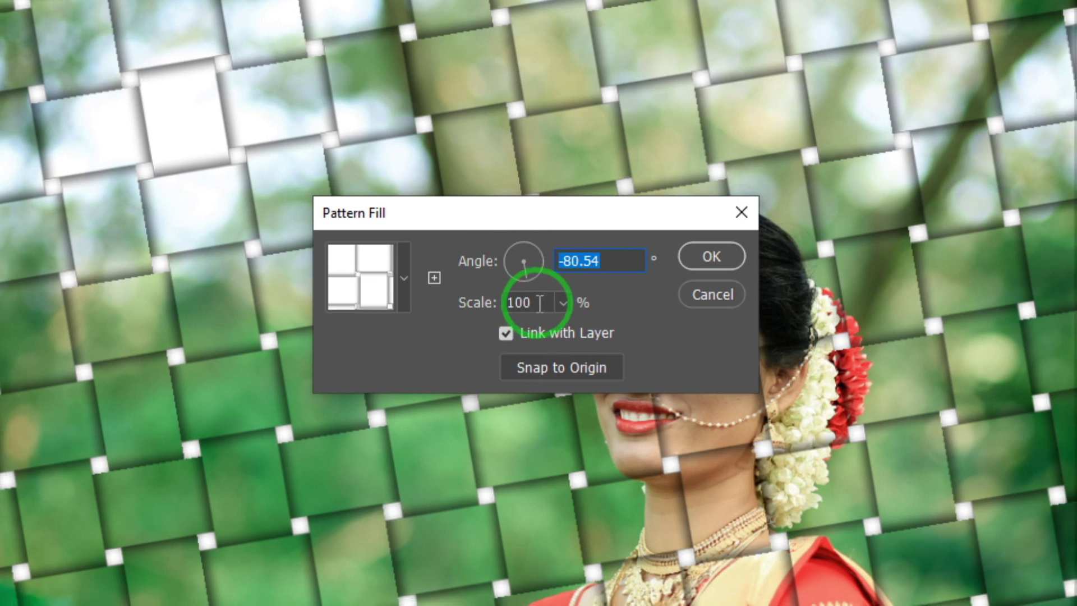
{"action": "left_click", "coordinate": [563, 303]}
{"action": "left_click_drag", "start_coordinate": [540, 307], "coordinate": [541, 307]}
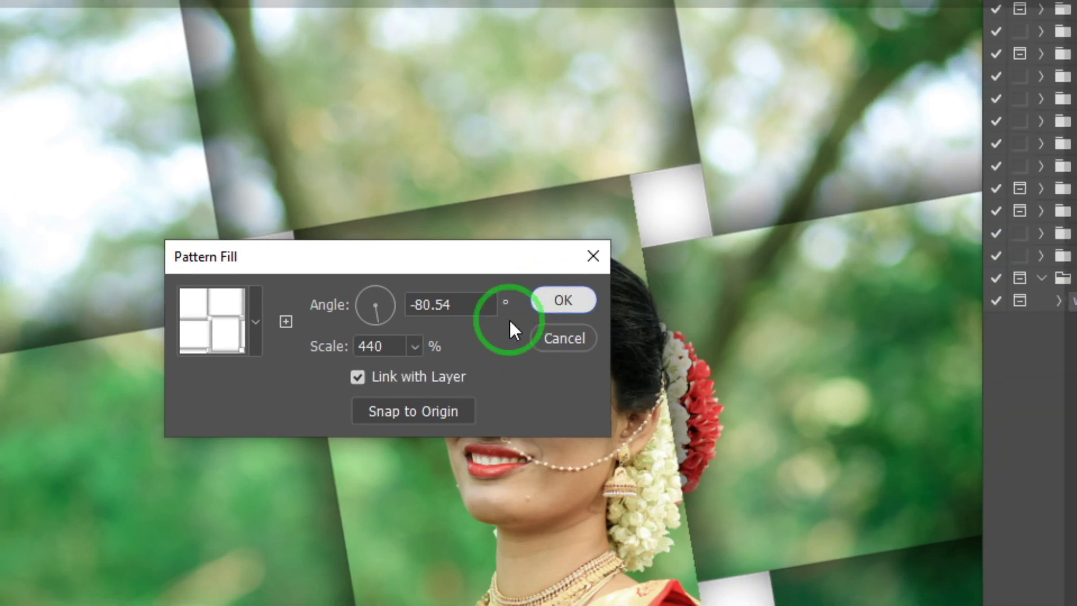
{"action": "left_click", "coordinate": [654, 235]}
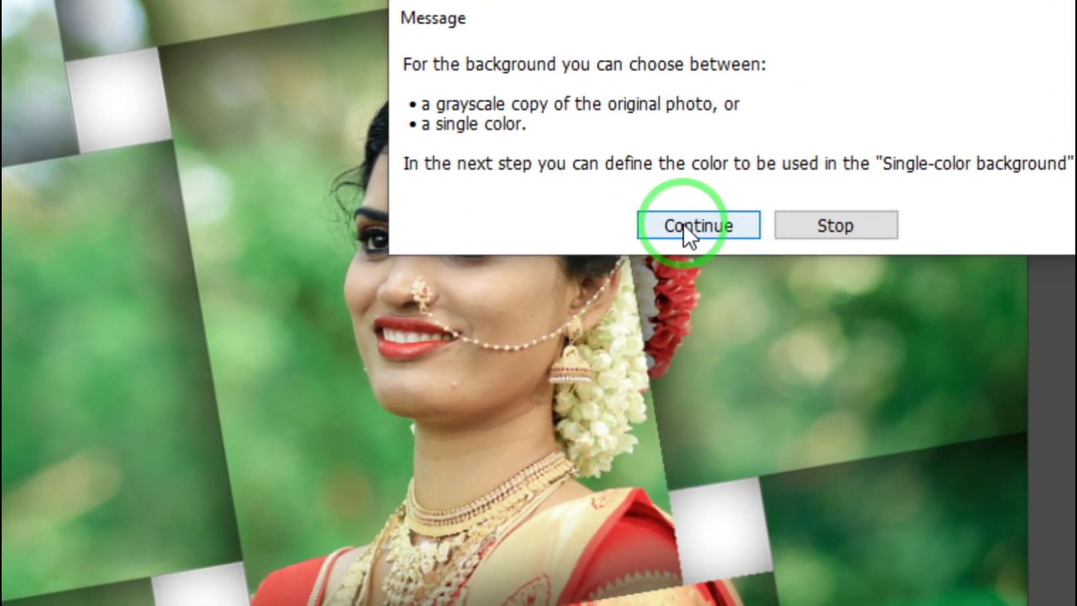
Continue the action with a single-colour background and choose red fe1818.
{"action": "left_click", "coordinate": [693, 224]}
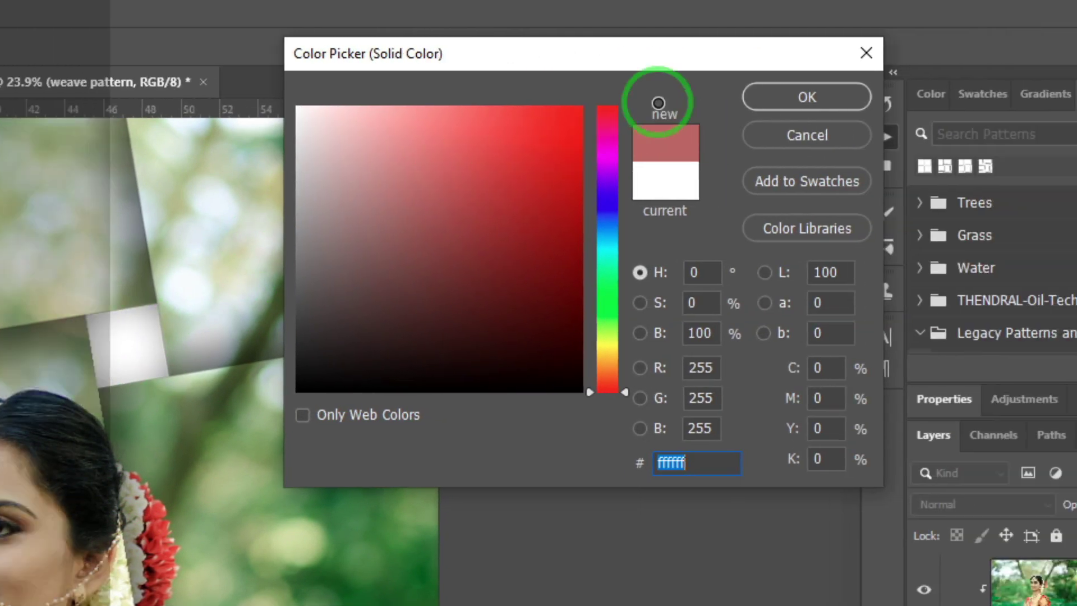
{"action": "left_click", "coordinate": [607, 187]}
{"action": "left_click", "coordinate": [766, 106]}
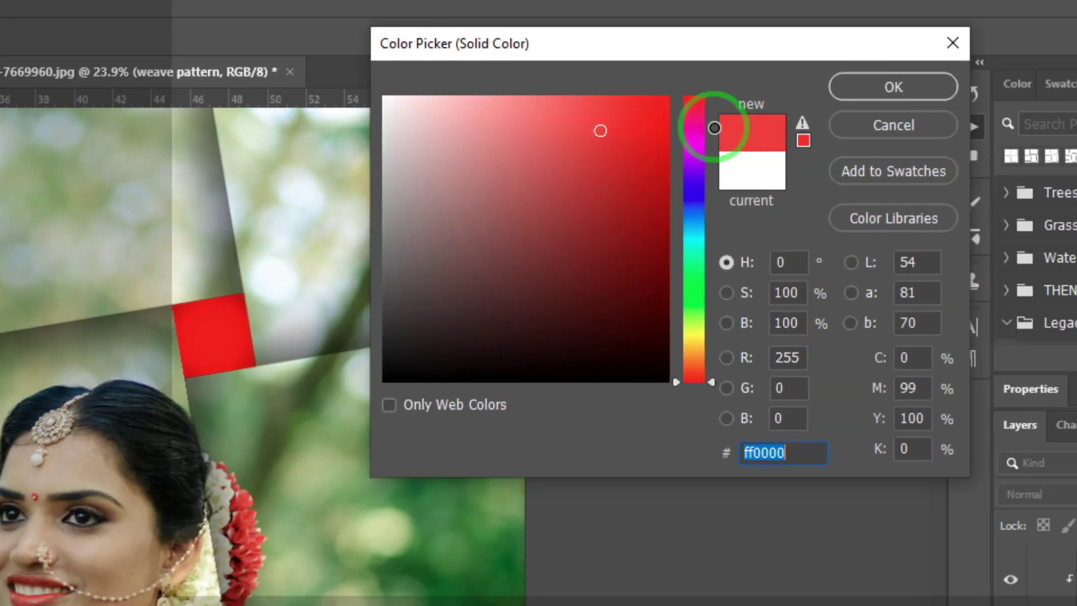
{"action": "left_click", "coordinate": [378, 140]}
{"action": "left_click", "coordinate": [420, 107]}
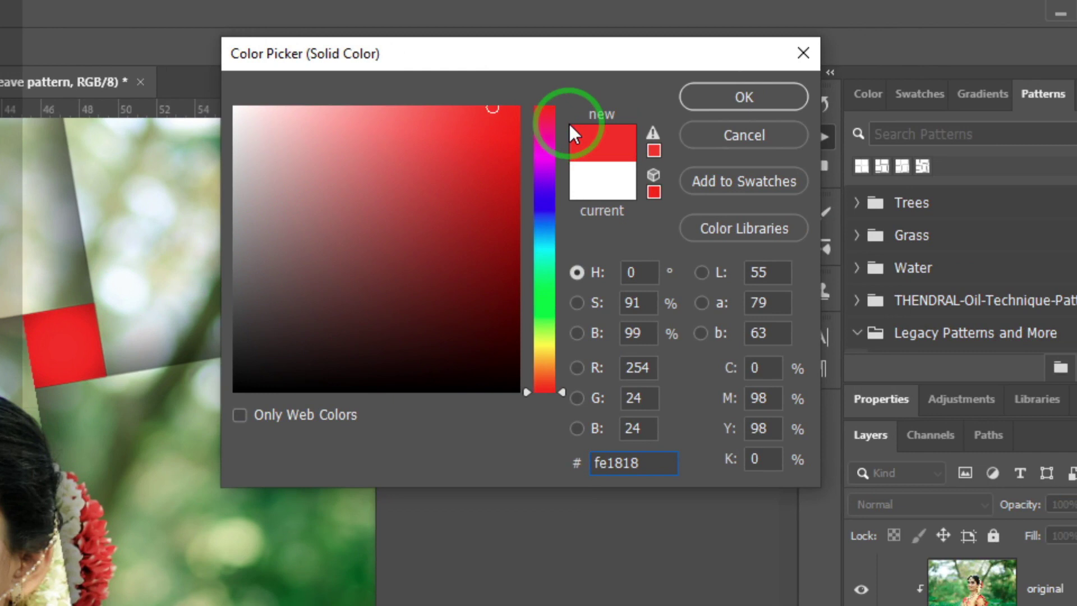
{"action": "key", "text": "Return"}
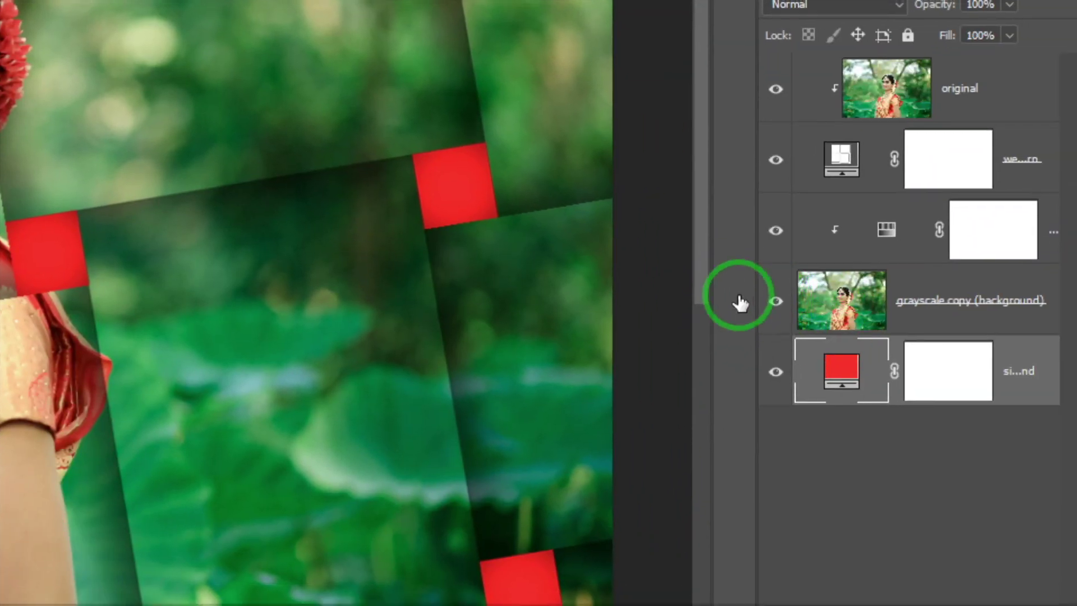
Turn on the grayscale copy layer so the gaps show grey, then minimise Photoshop.
{"action": "left_click", "coordinate": [774, 305]}
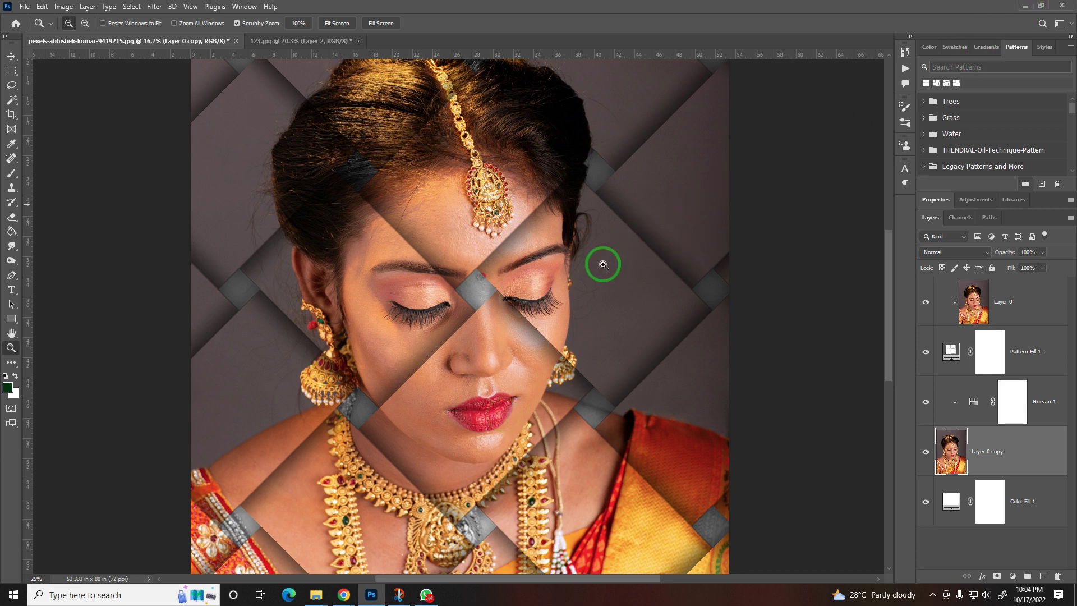
{"action": "key", "text": "super+d"}
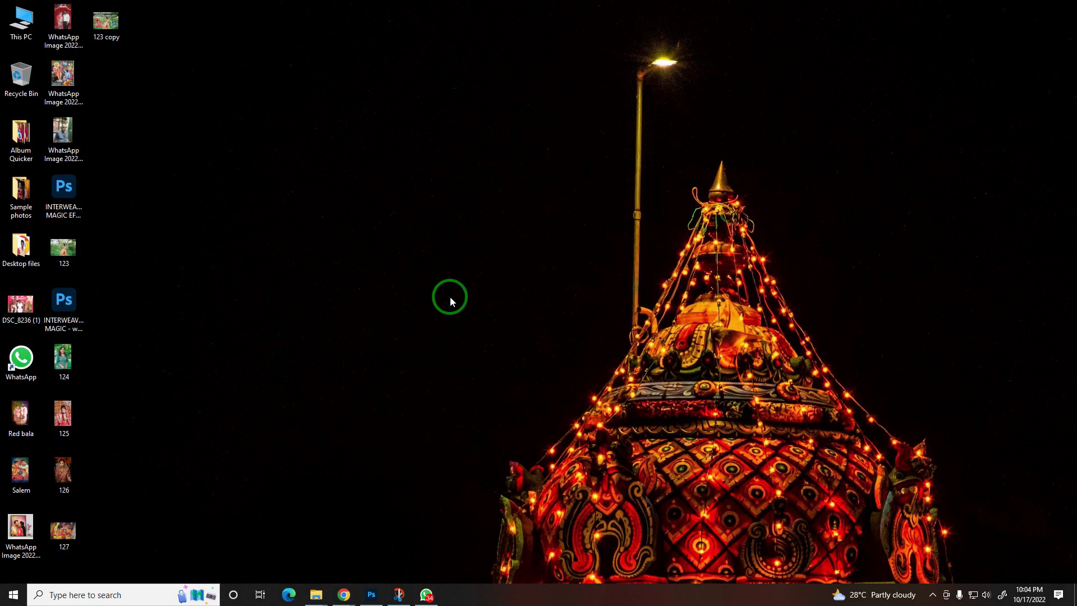
Open the 123 woven-effect sample photo from the desktop in ACDSee Quick View.
{"action": "double_click", "coordinate": [71, 245]}
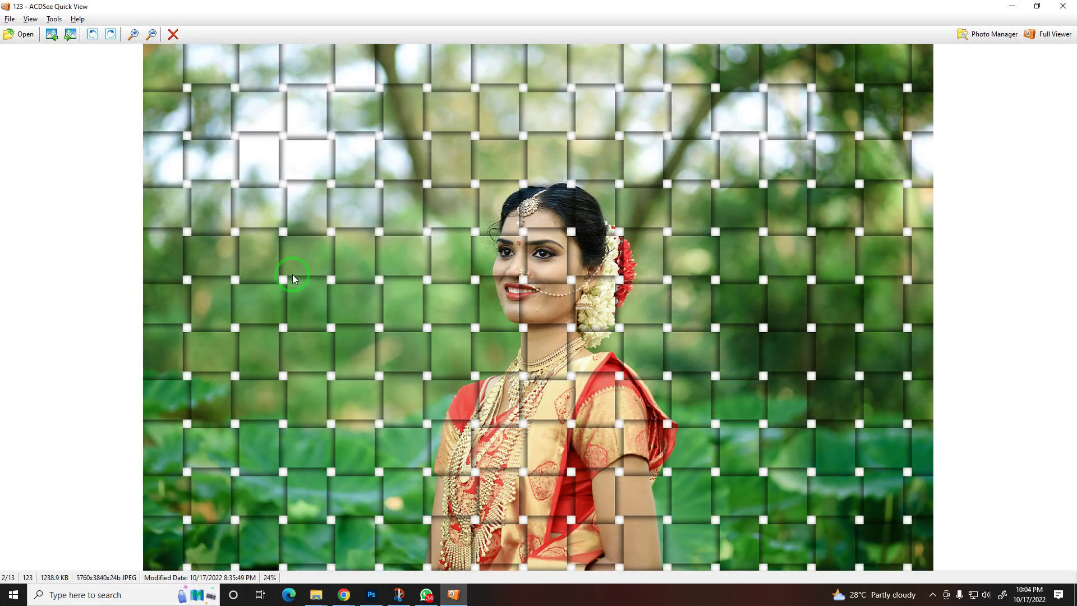